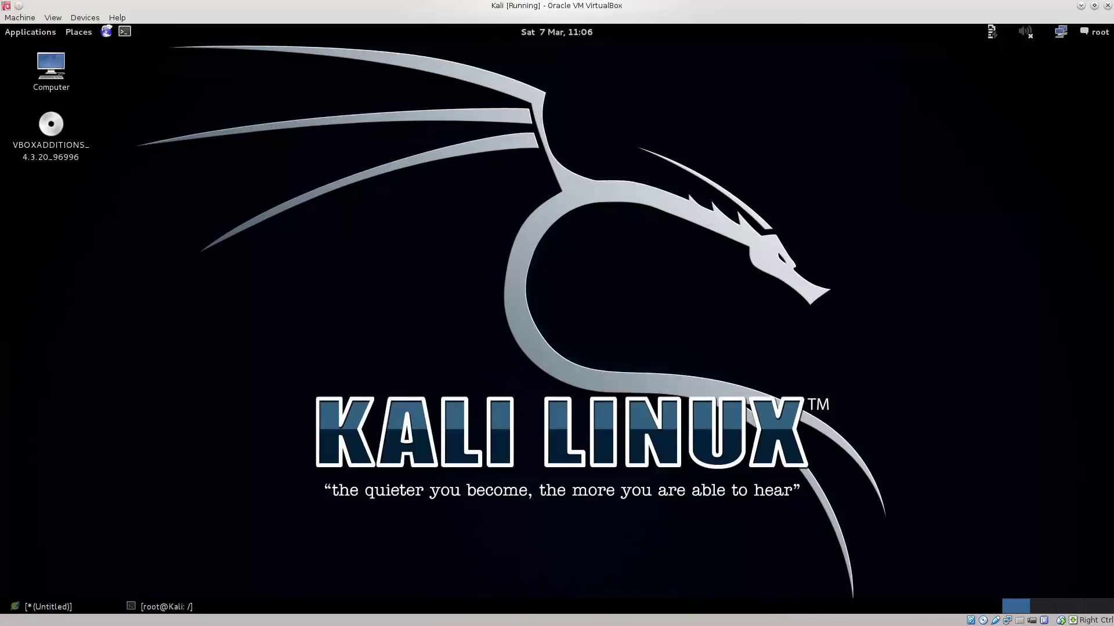
Step: Open Network Connections on the VPN category from the network tray's Configure VPN entry
click(990, 32)
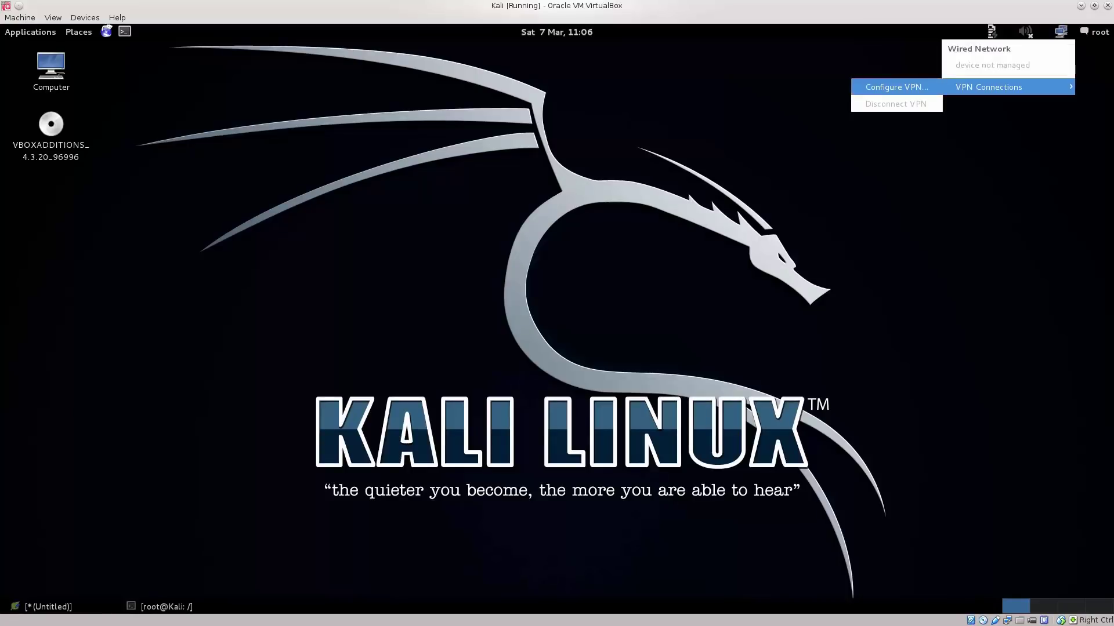
click(896, 87)
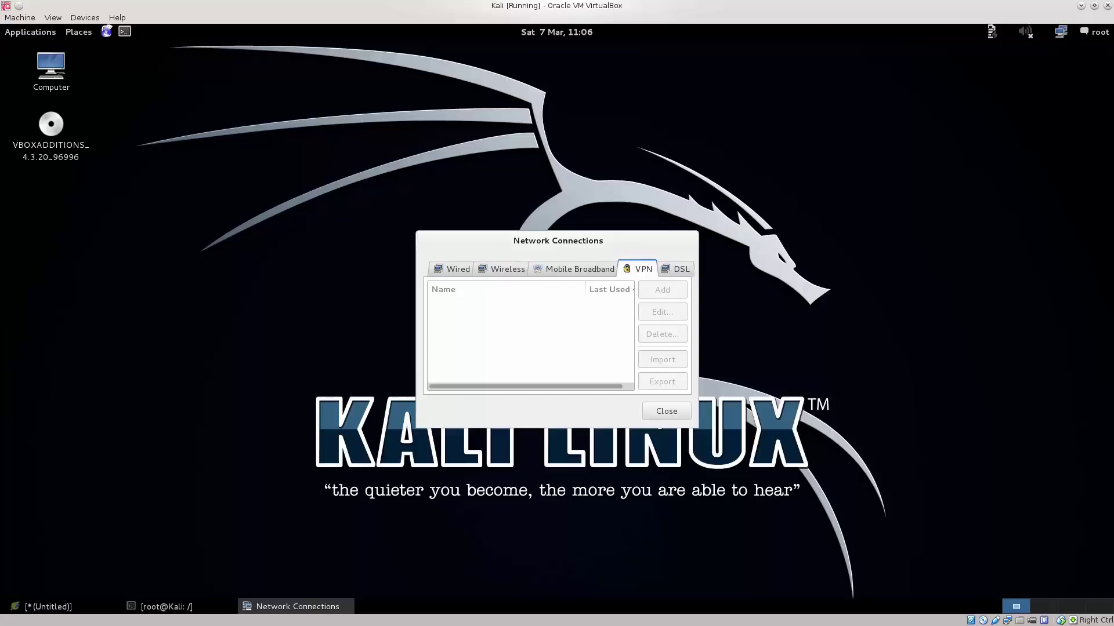
Step: Close Network Connections, dismiss the network menu, and switch back to the root terminal
click(667, 411)
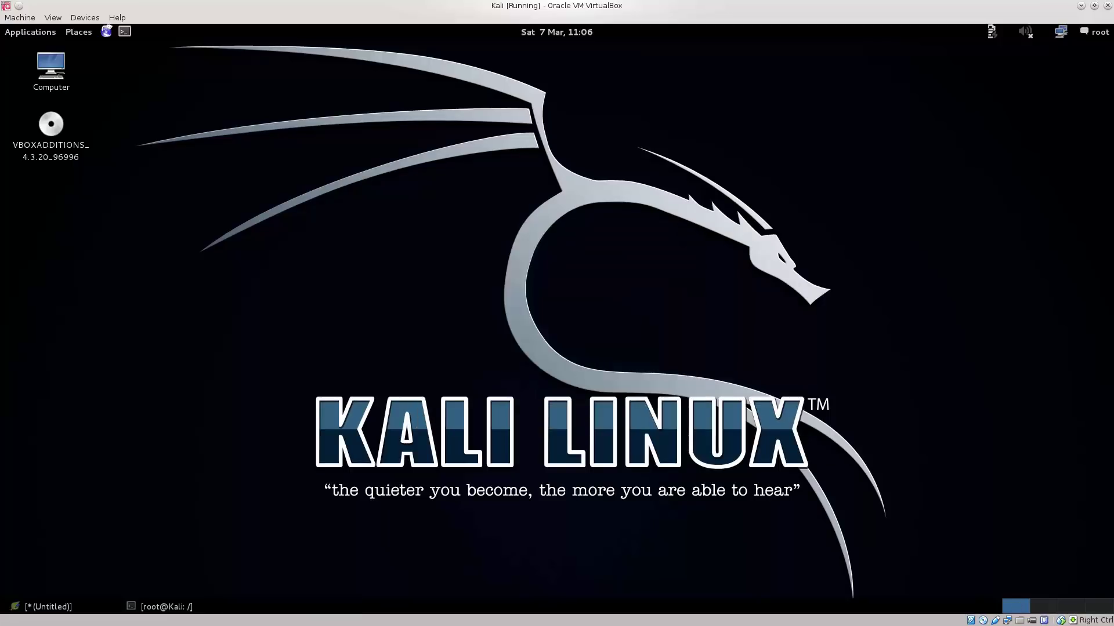
click(1059, 31)
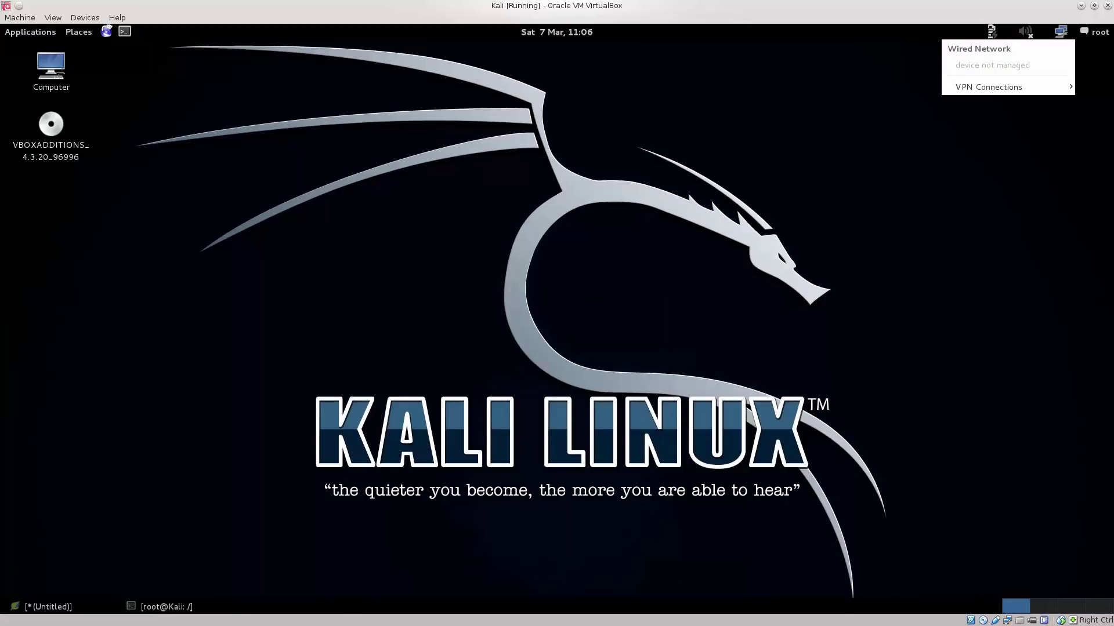
key(Escape)
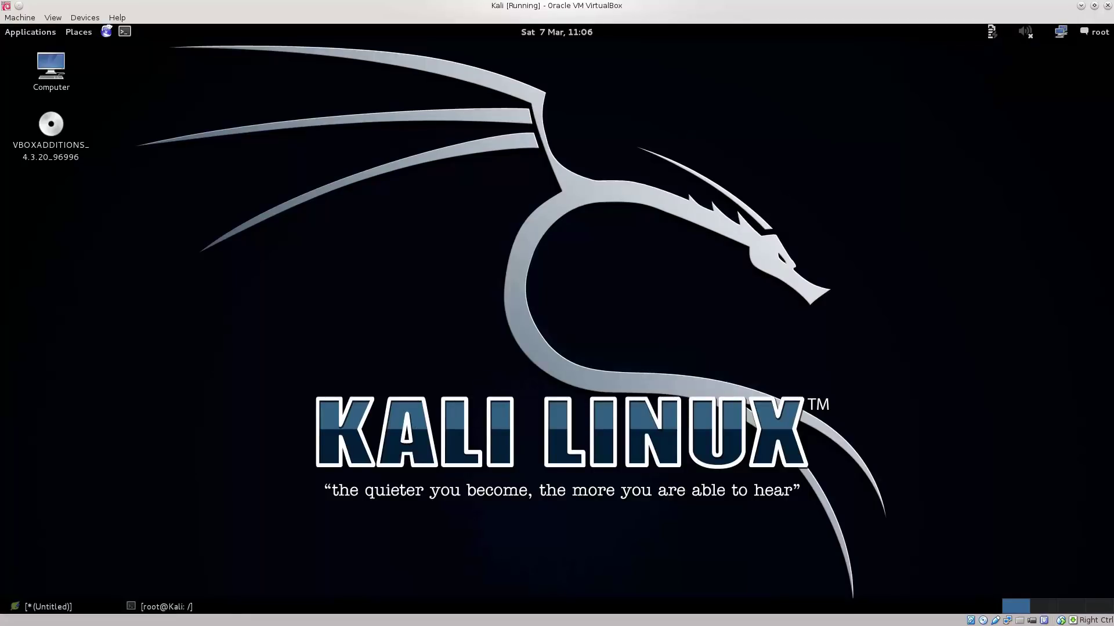
key(alt+Tab)
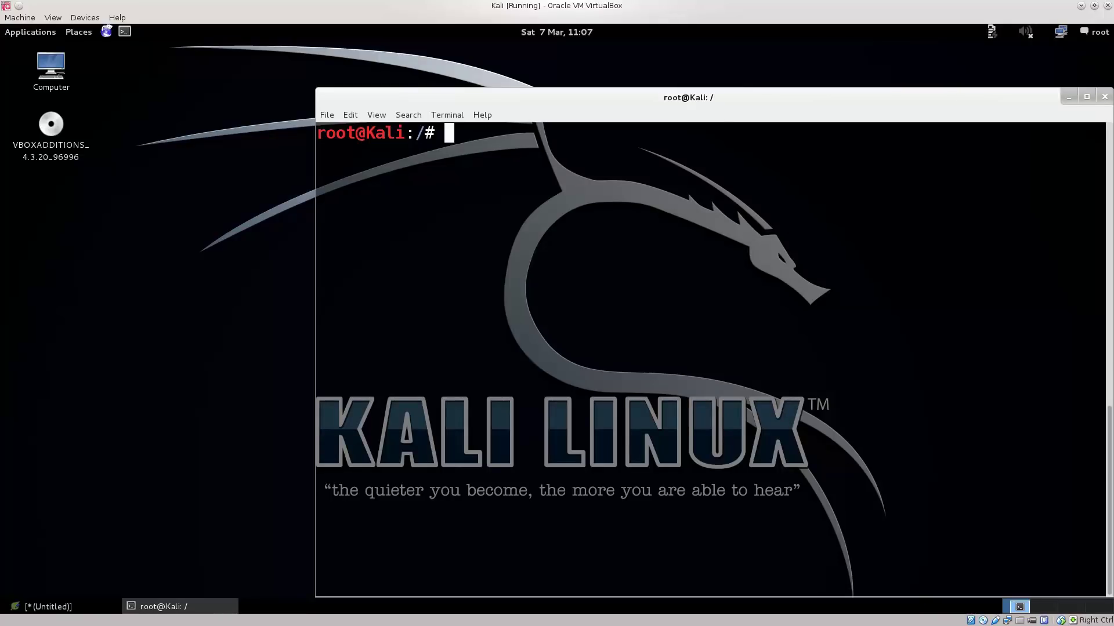
text(nano /etc/N)
Step: Edit /etc/NetworkManager/NetworkManager.conf in nano to set managed=true, then save and exit
key(Tab)
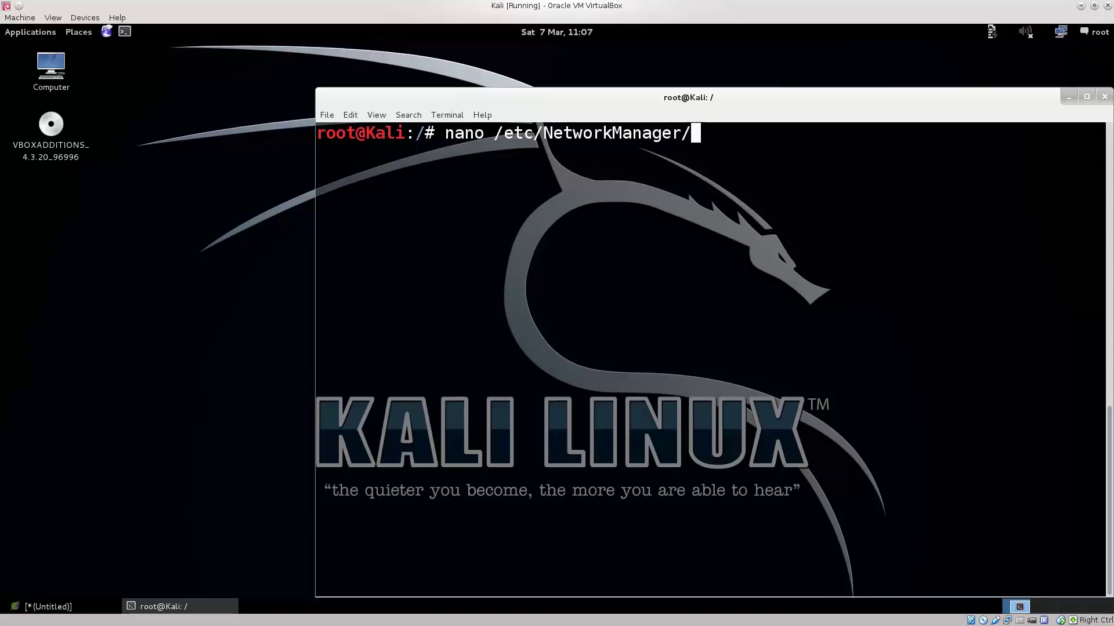
text(N)
key(Tab)
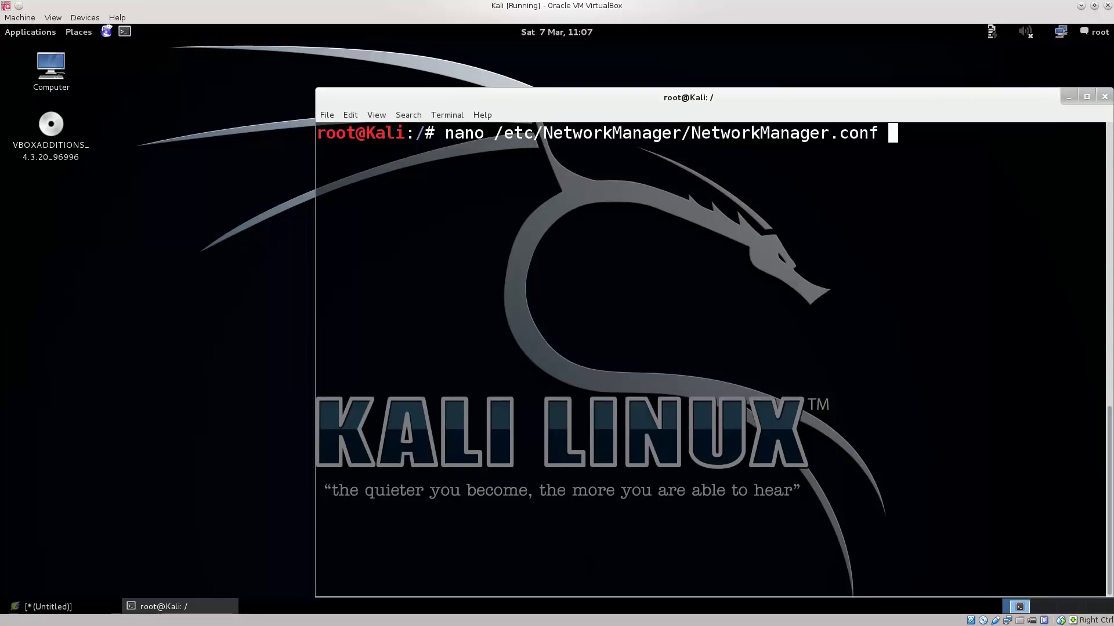
key(Return)
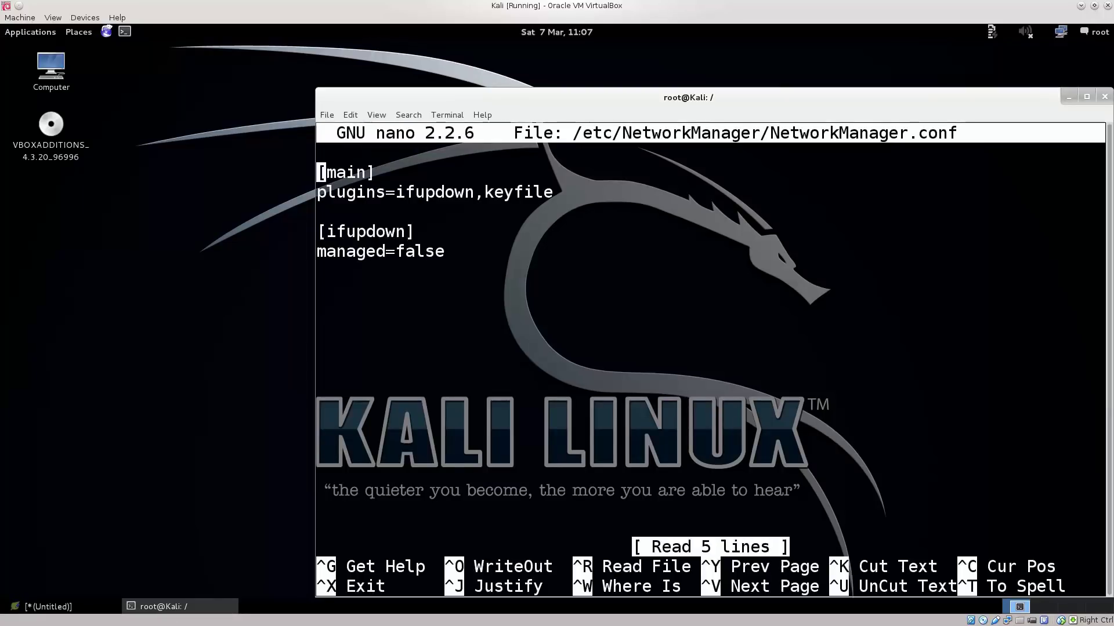
key(Down)
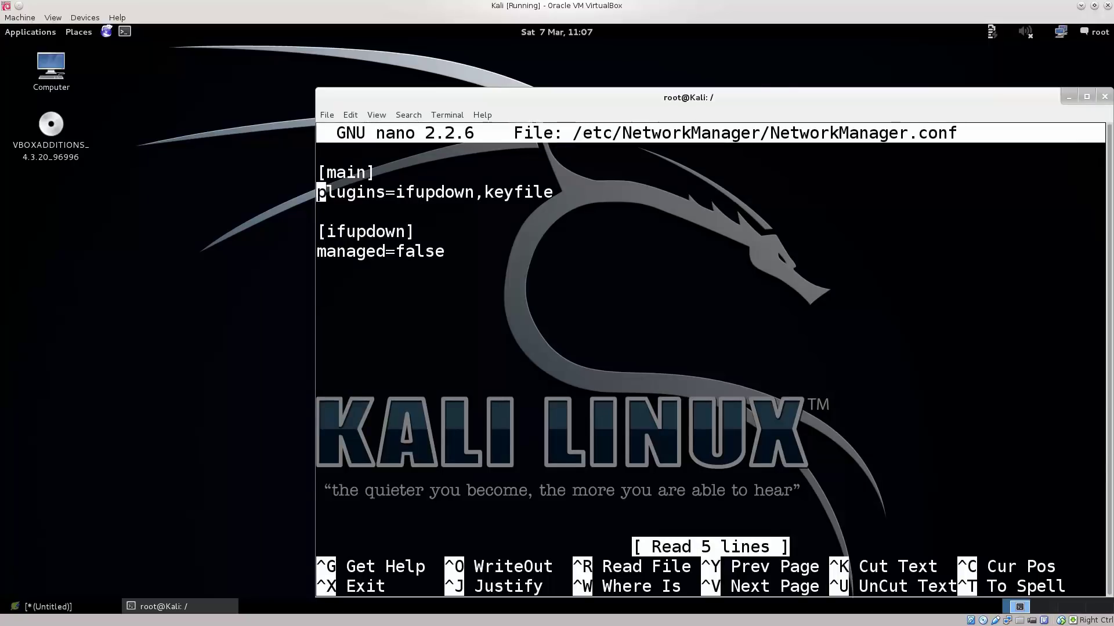
key(Down)
key(Down)
key(Down)
double_click(380, 252)
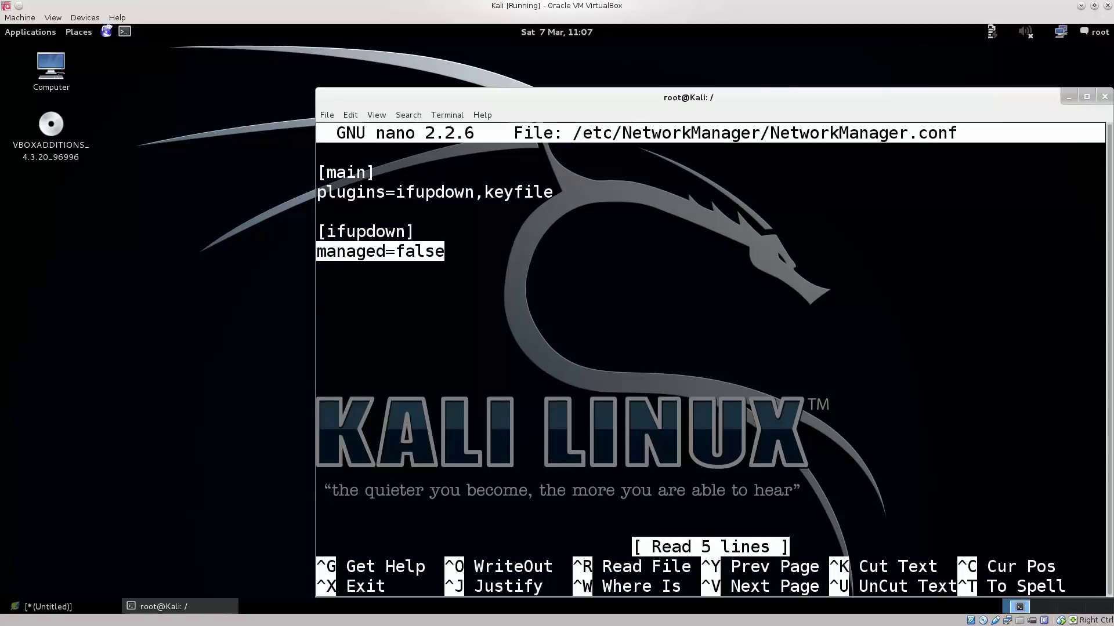
key(Right)
key(Right)
key(Right)
key(Right)
key(Right)
key(Right)
key(Right)
key(Right)
key(Right)
key(Right)
key(Right)
key(Right)
key(Right)
key(BackSpace)
key(BackSpace)
key(BackSpace)
key(BackSpace)
key(BackSpace)
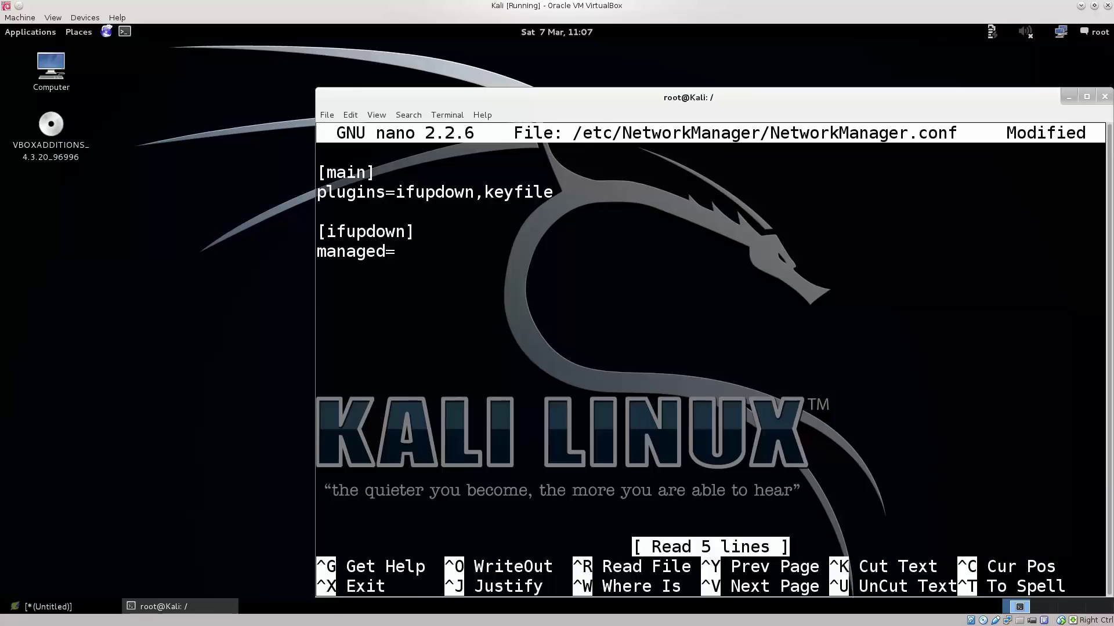
text(true)
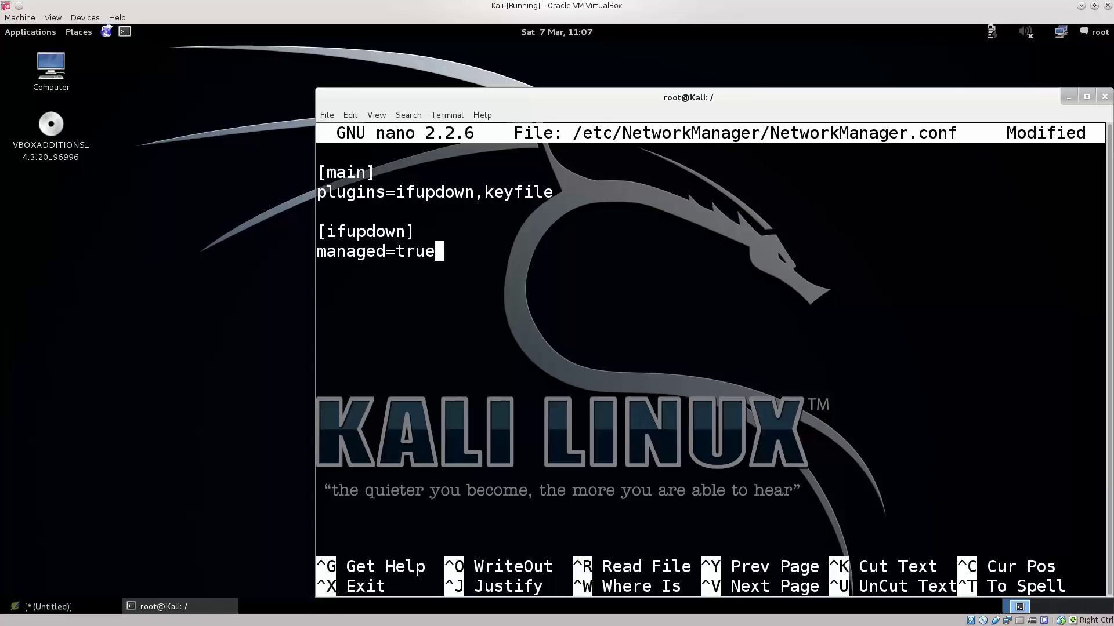
key(ctrl+o)
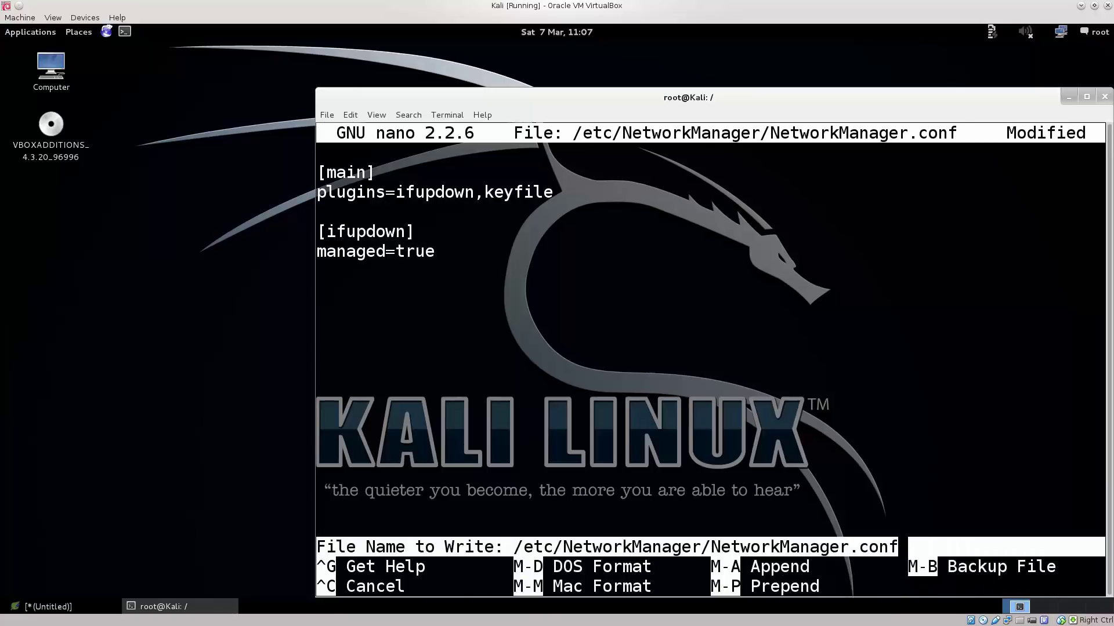
key(Return)
key(ctrl+x)
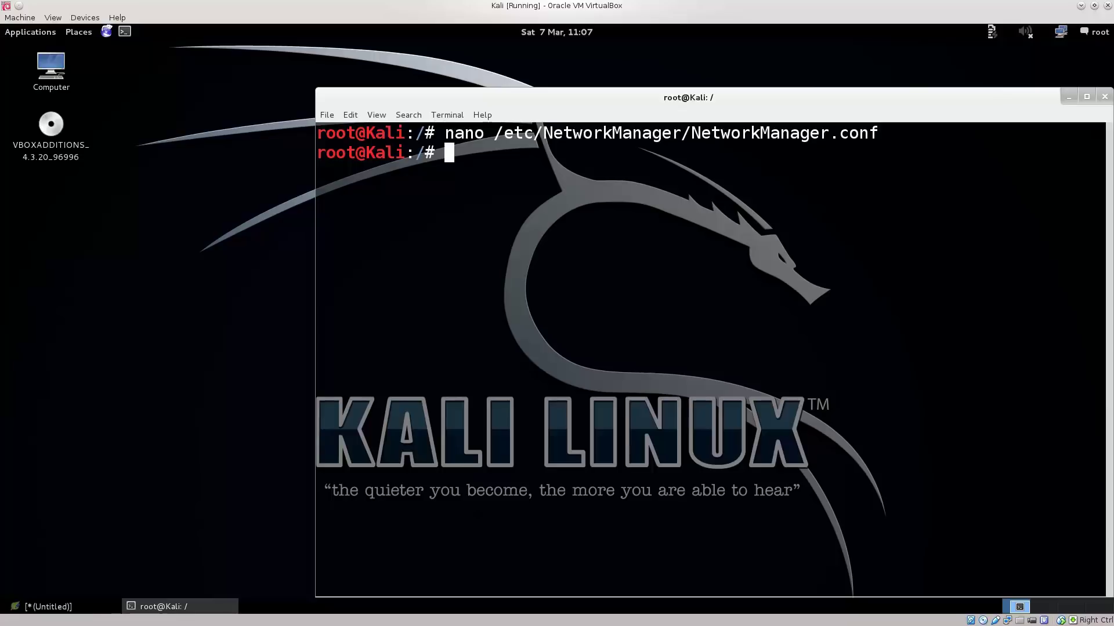
text(service Net)
Step: Run 'service network-manager restart' in the terminal
key(BackSpace)
key(BackSpace)
key(BackSpace)
text(net)
key(Tab)
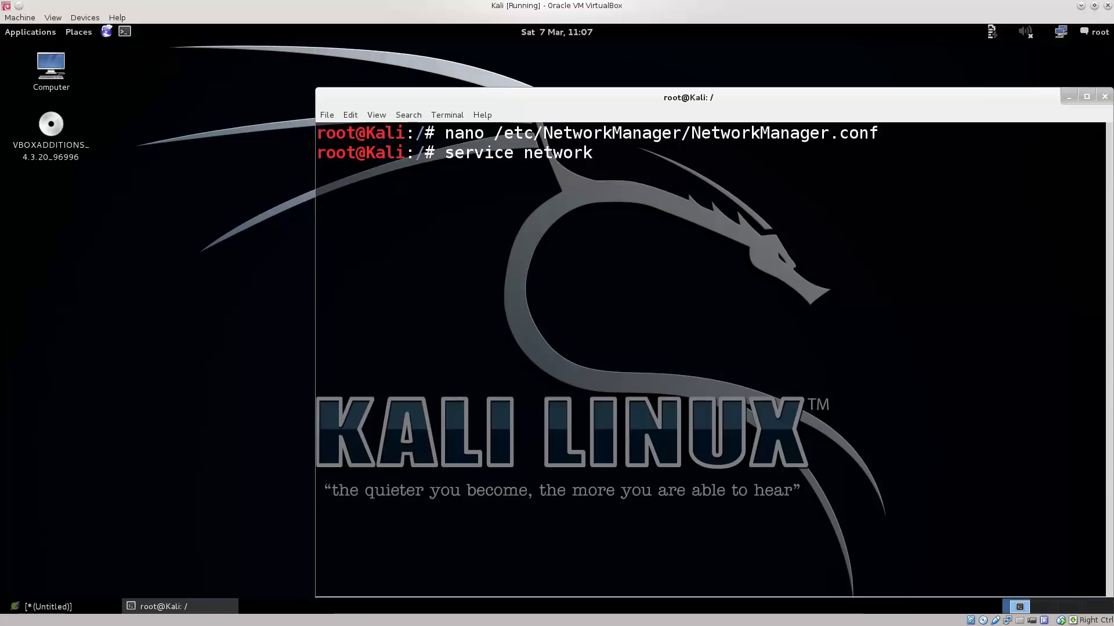
text(-)
key(Tab)
text(restart)
key(Return)
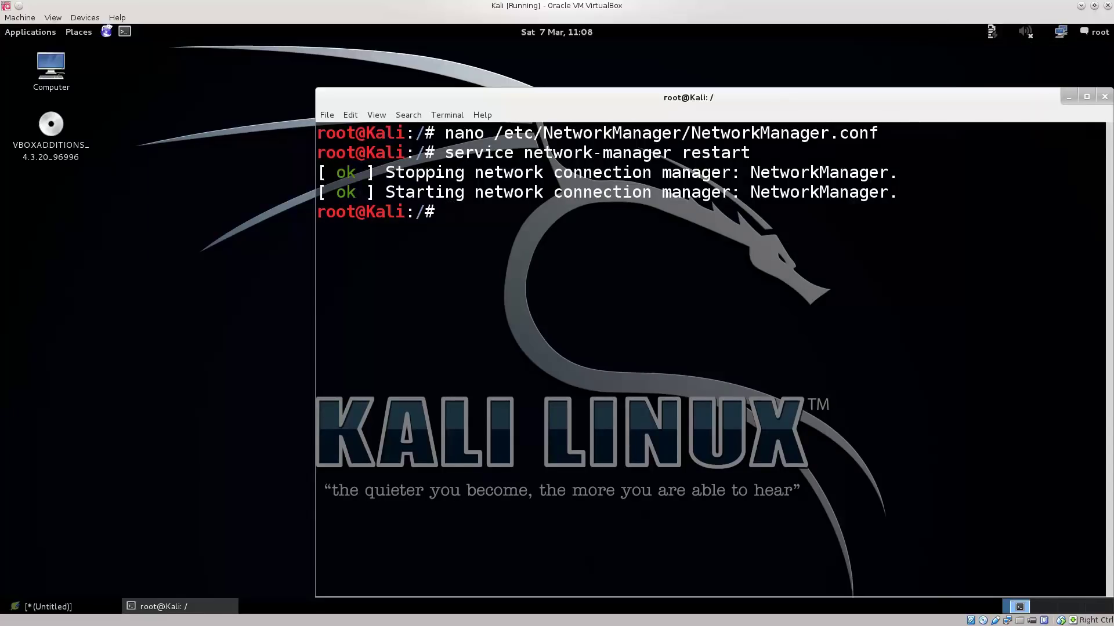
text(touc)
text(h test Test)
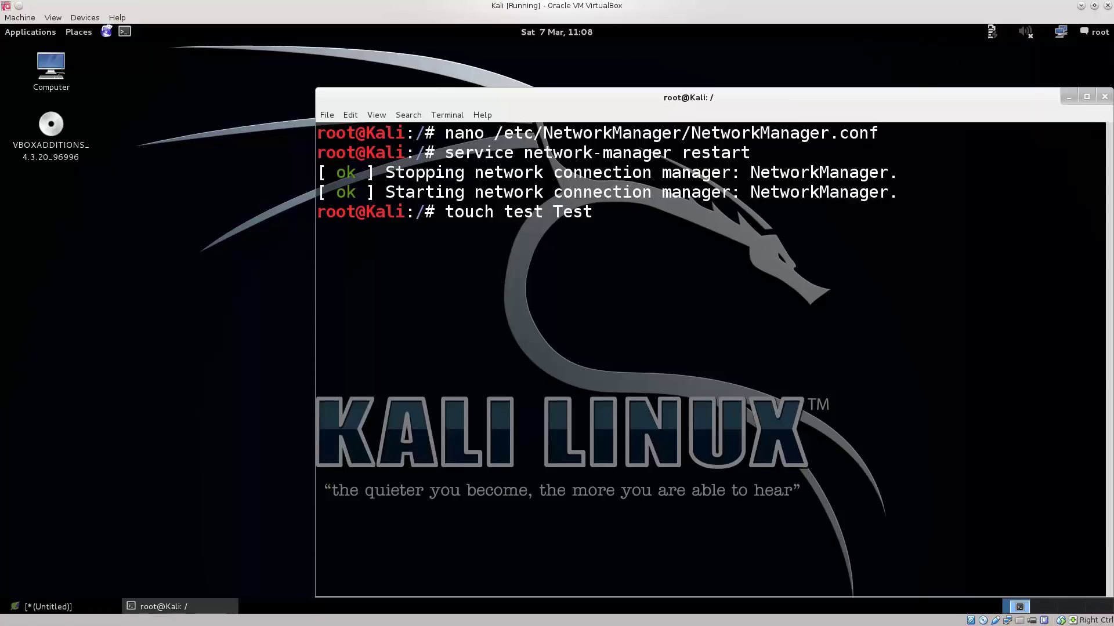
Step: Erase the leftover 'touch test Test' text, check the network menu, and clear the screen
drag(505, 211, 613, 212)
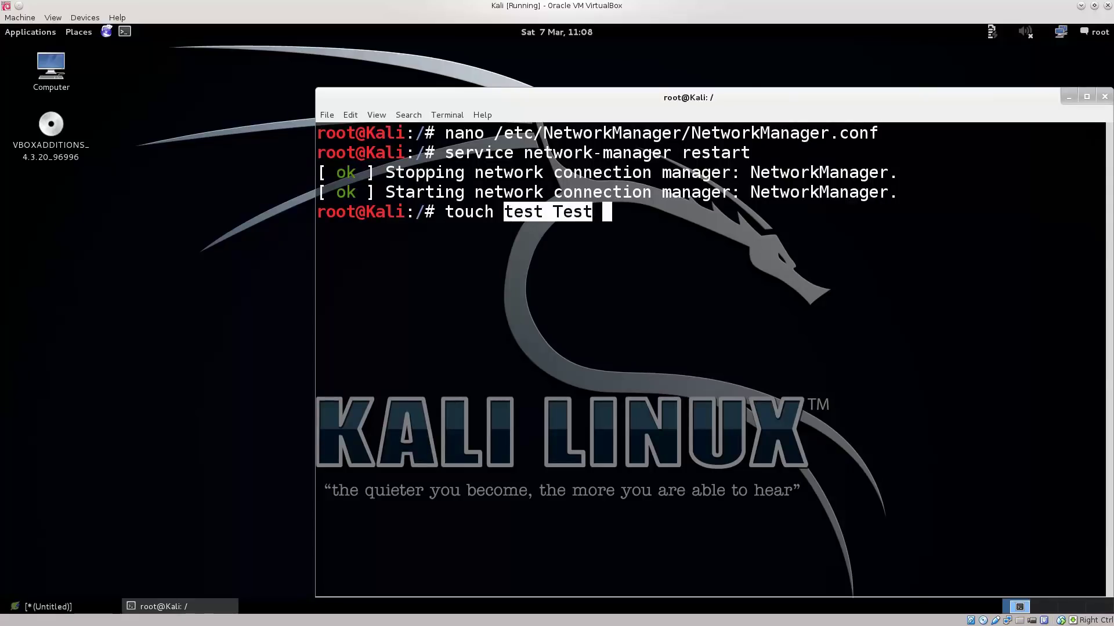
click(613, 211)
drag(543, 212, 506, 212)
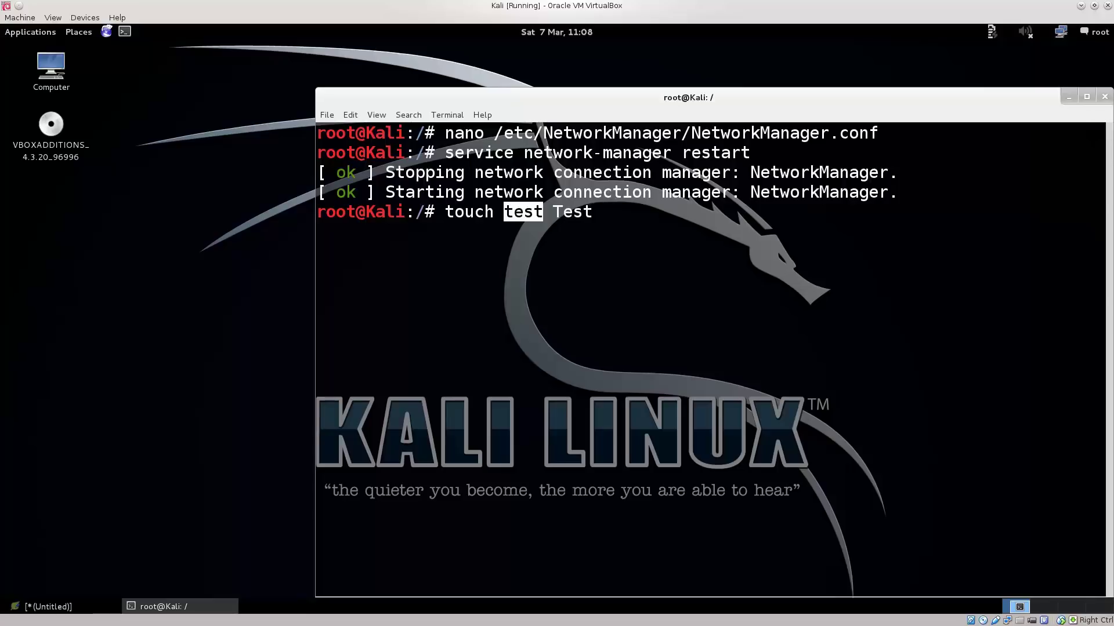
click(522, 211)
key(Left)
key(Left)
key(Left)
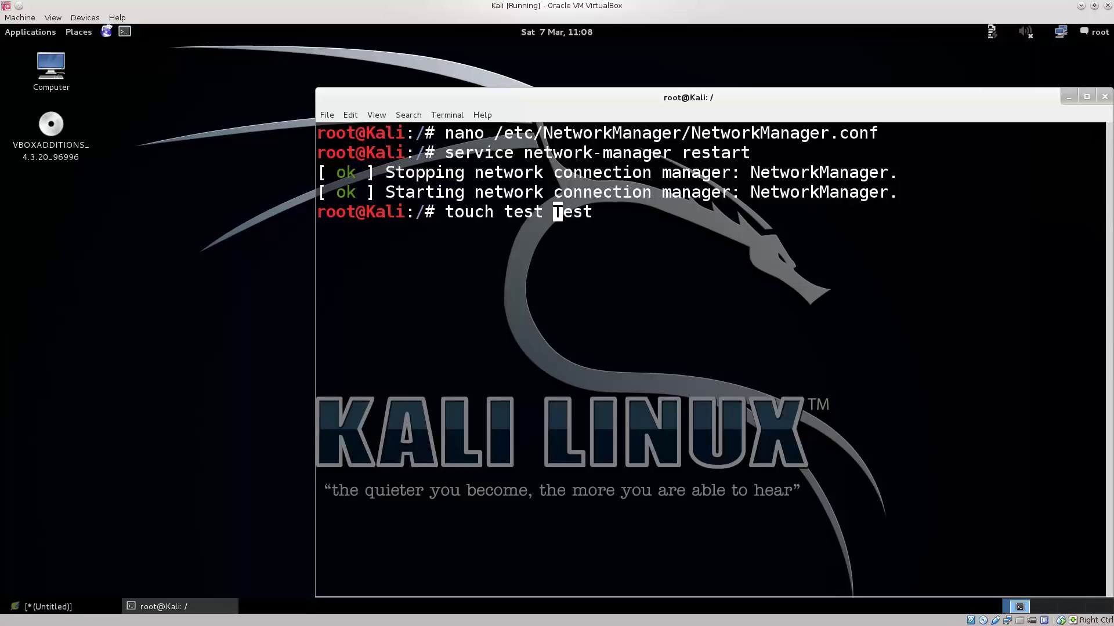
key(End)
key(BackSpace)
key(BackSpace)
key(BackSpace)
key(BackSpace)
key(BackSpace)
key(BackSpace)
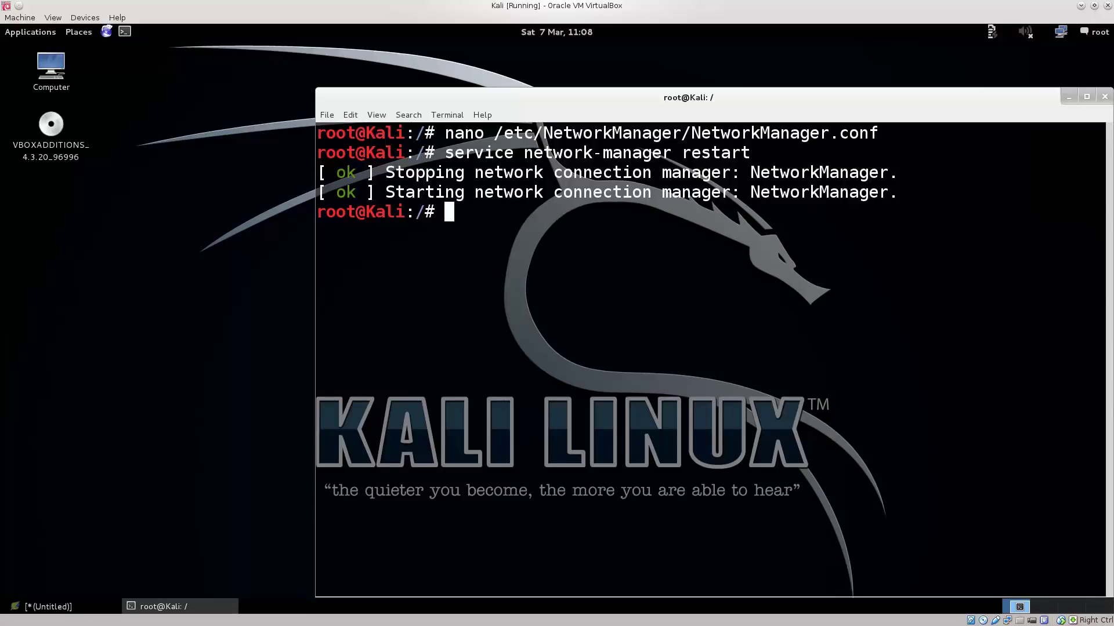
click(1059, 31)
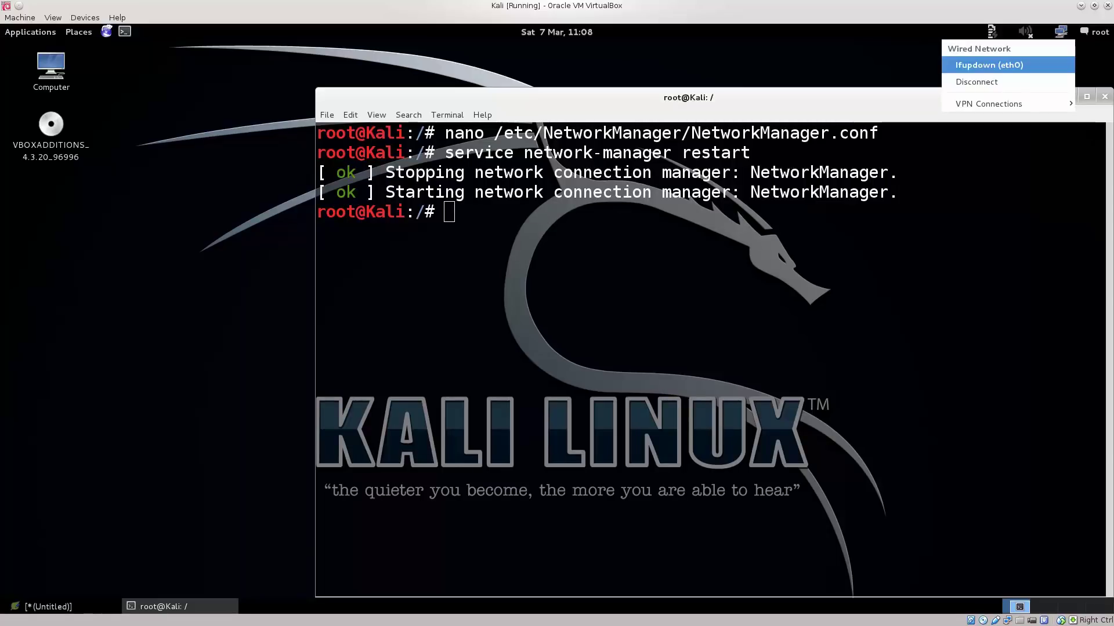
key(Escape)
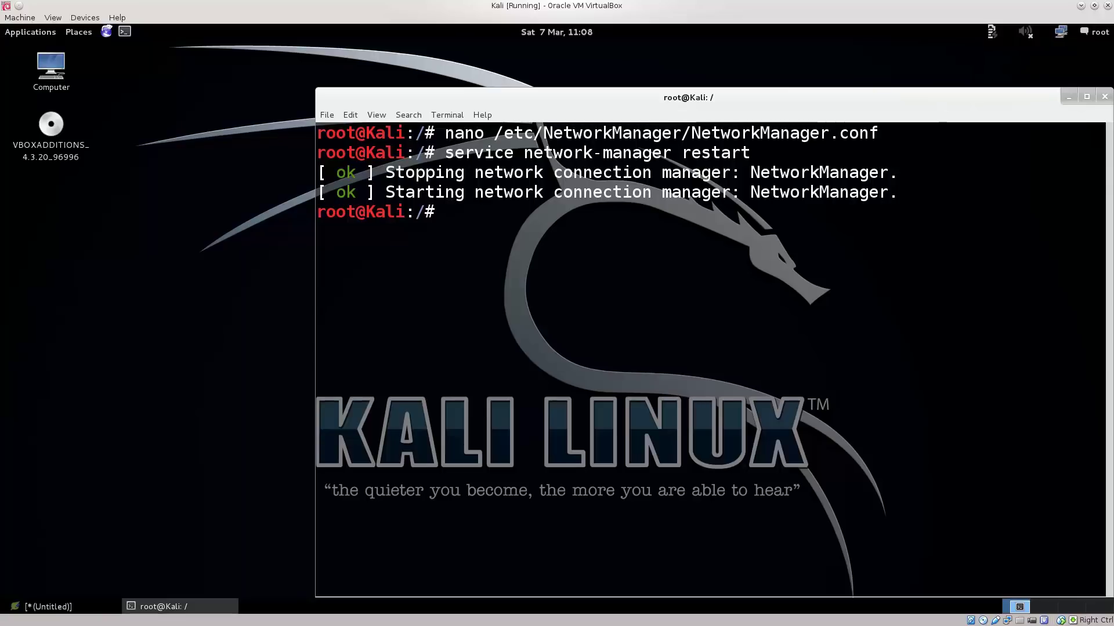
text(clear)
key(Return)
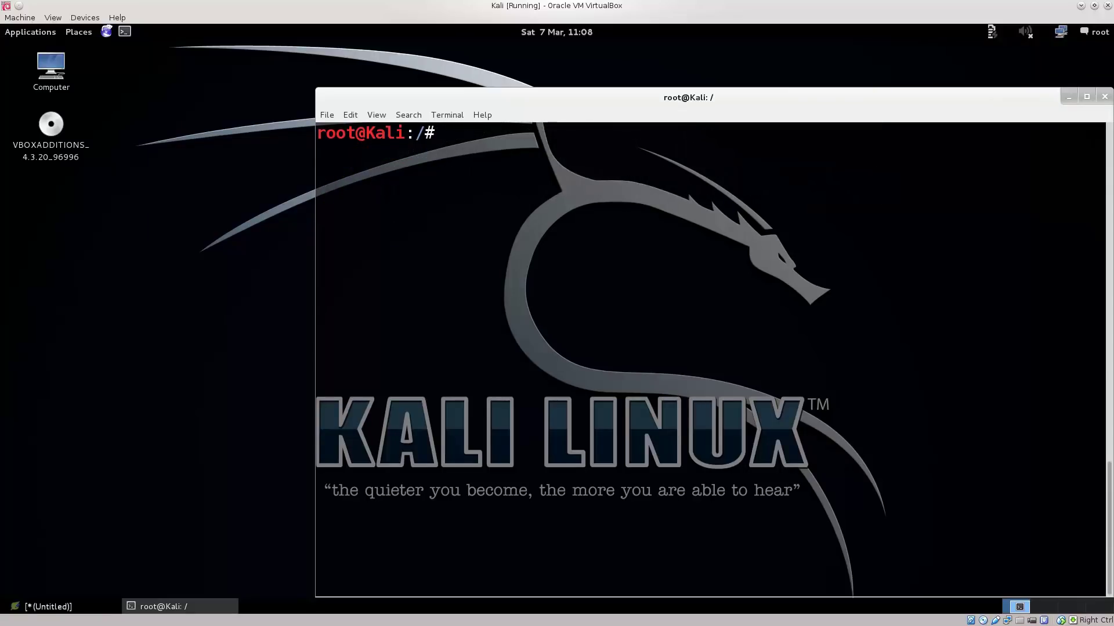
Step: Move Leafpad to the top and stretch the terminal to full width below it
click(47, 607)
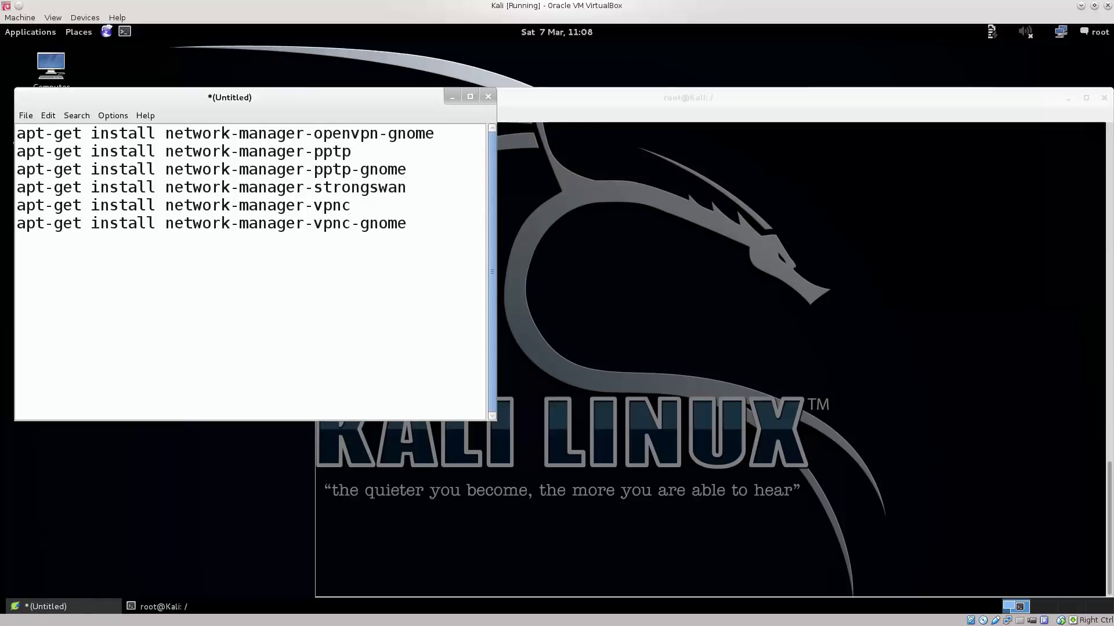
drag(26, 134, 351, 151)
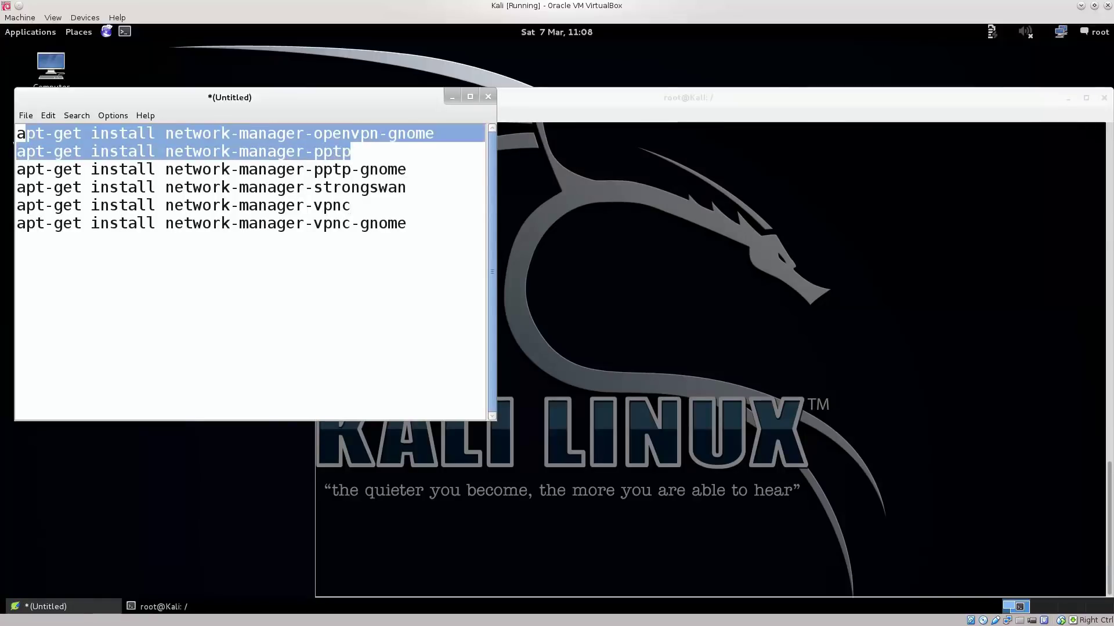
click(175, 149)
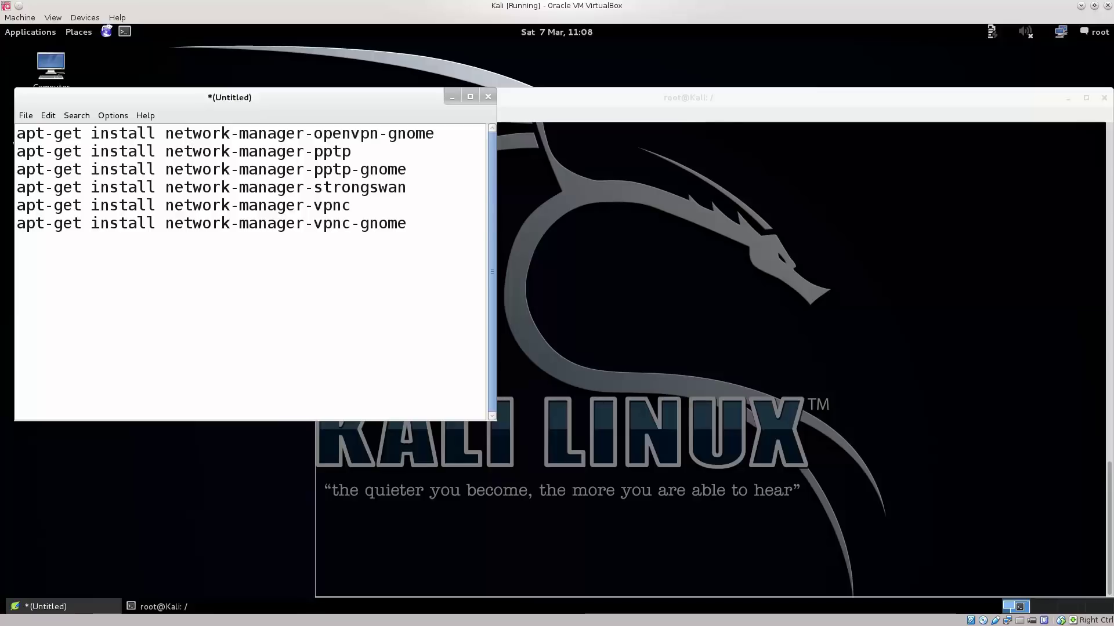
mouse_move(261, 97)
mouse_down()
mouse_move(247, 97)
mouse_move(247, 49)
mouse_up()
key(alt+Tab)
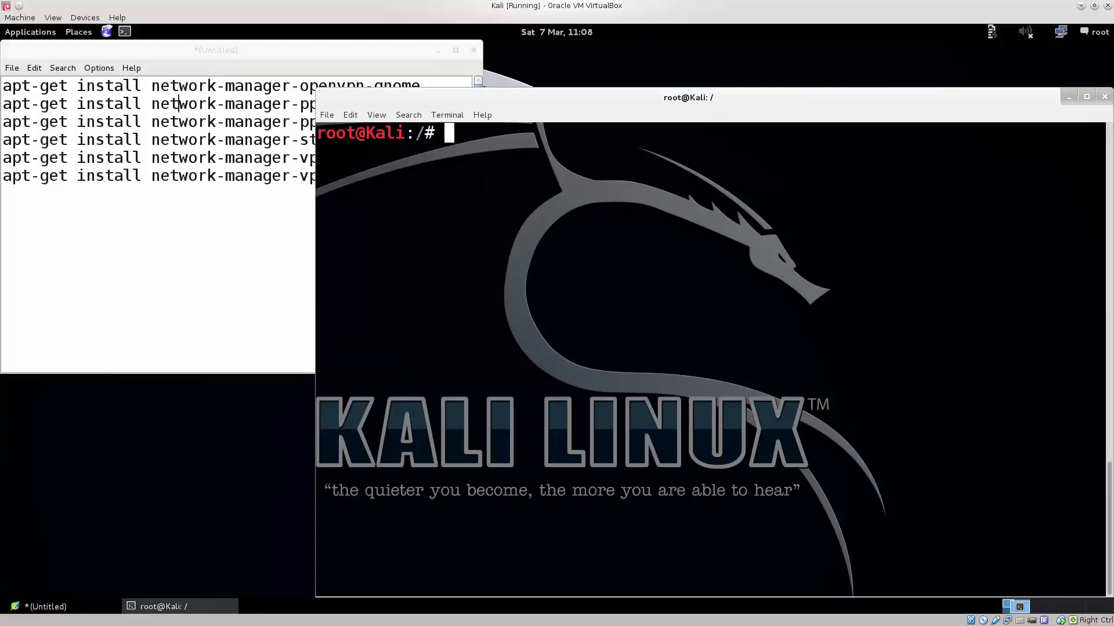
click(179, 103)
key(alt+Tab)
mouse_move(315, 348)
mouse_down()
mouse_move(503, 348)
mouse_move(483, 349)
mouse_up()
drag(483, 87, 0, 185)
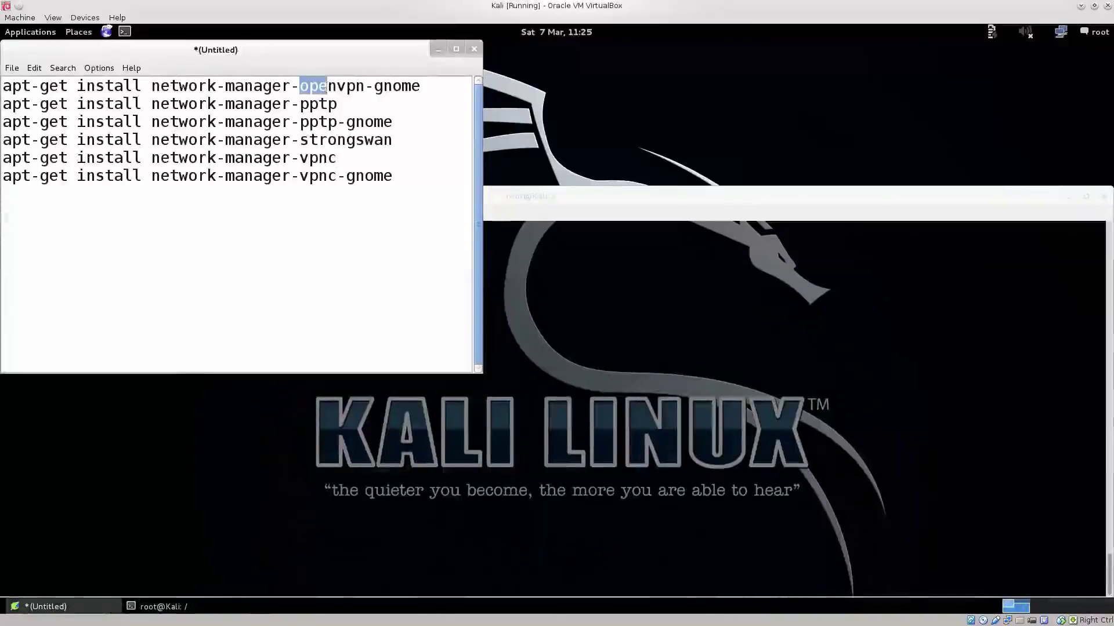
Step: Append ' -y' to the end of each apt-get install line in Leafpad
drag(298, 86, 347, 85)
double_click(317, 103)
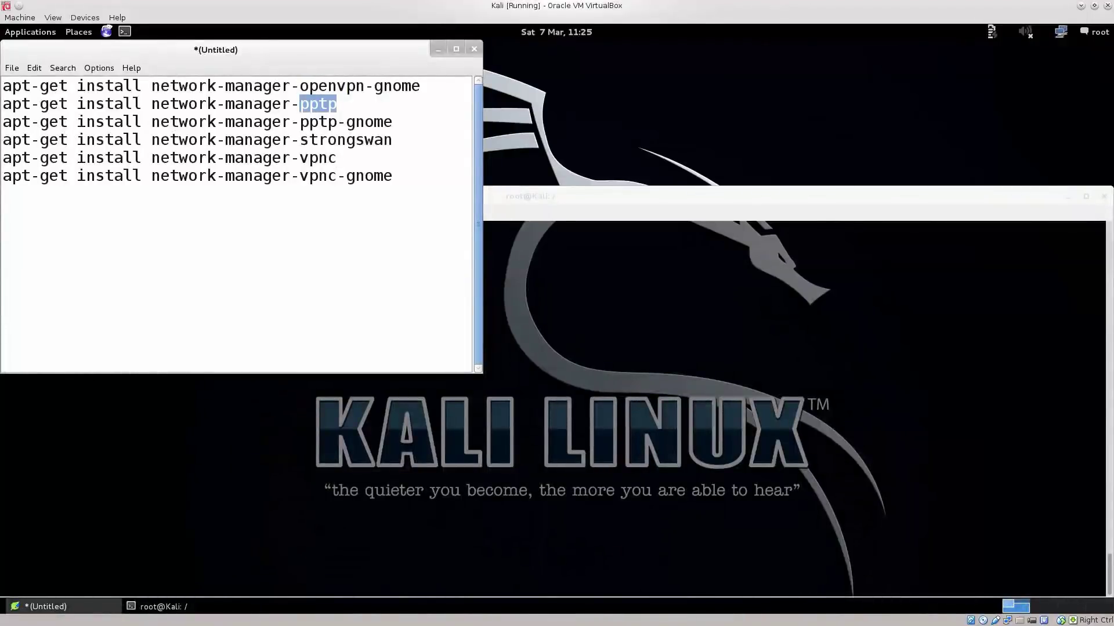
key(Up)
key(End)
text(-y)
key(Down)
text(-y)
key(Down)
key(Right)
key(Right)
text(-)
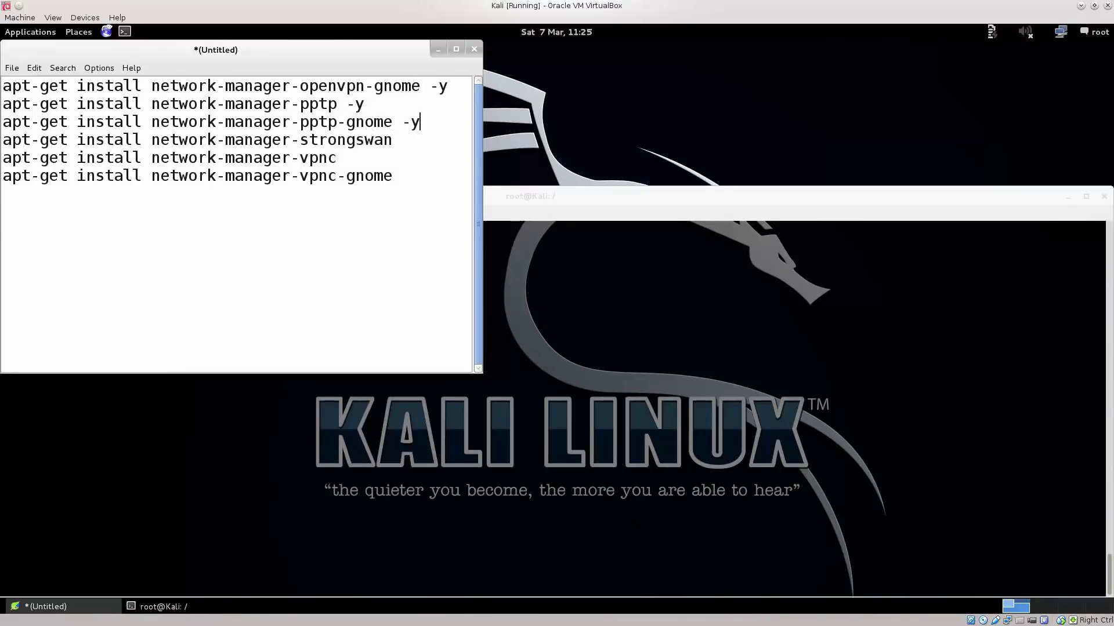
key(Down)
key(End)
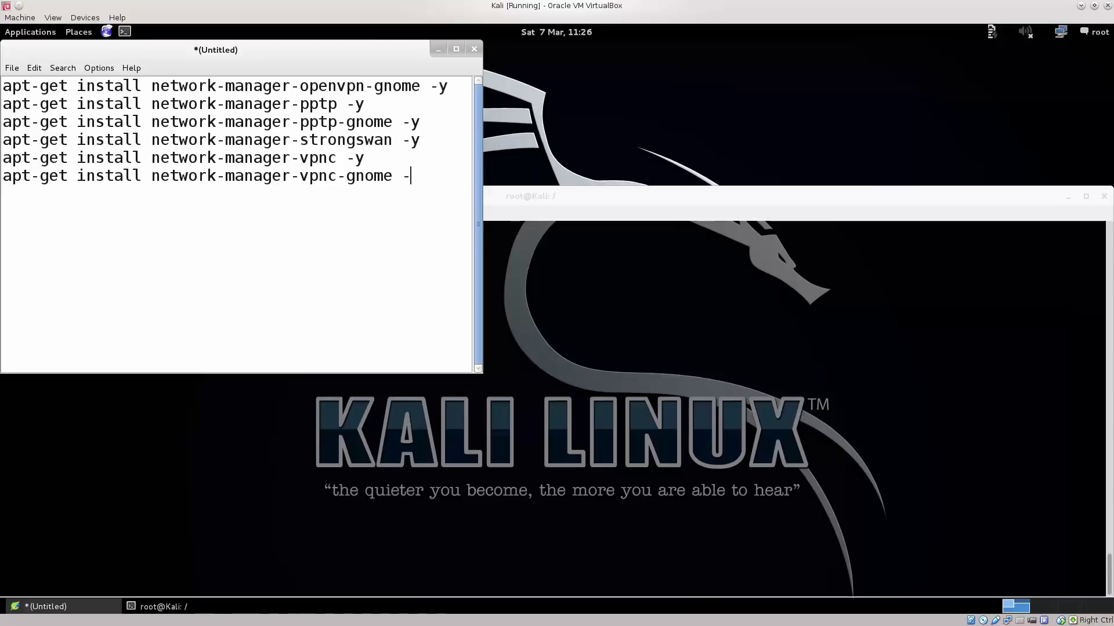
text(y)
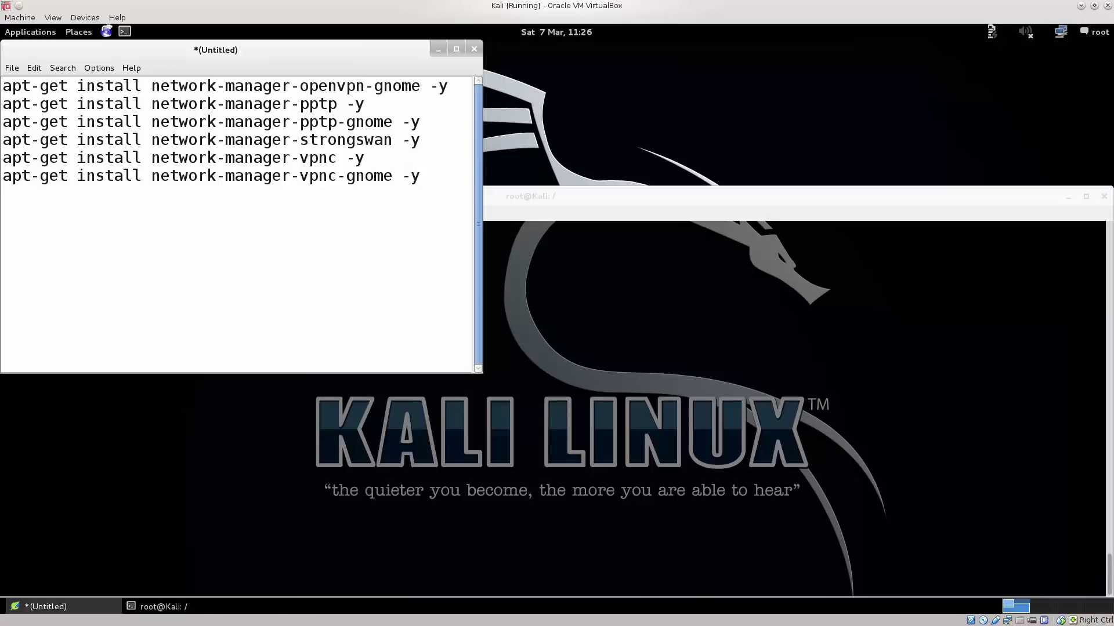
Step: Paste the openvpn-gnome package from Leafpad after 'apt-get install' in the terminal
mouse_move(151, 104)
mouse_down()
mouse_move(347, 103)
mouse_move(337, 103)
mouse_up()
key(alt+Tab)
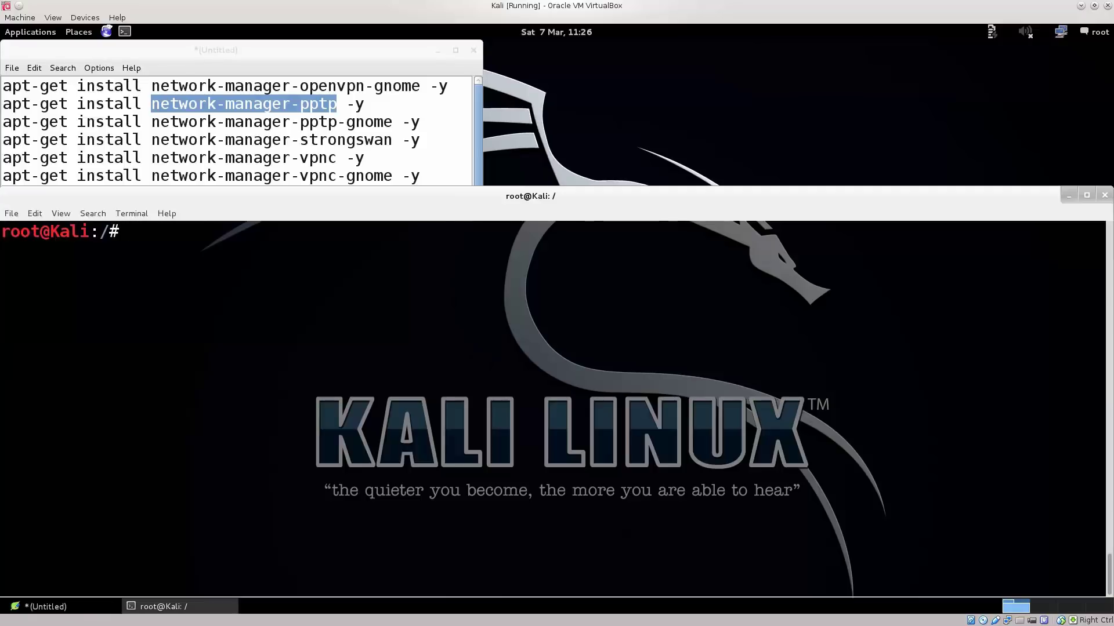
text(apt-get install)
click(152, 85)
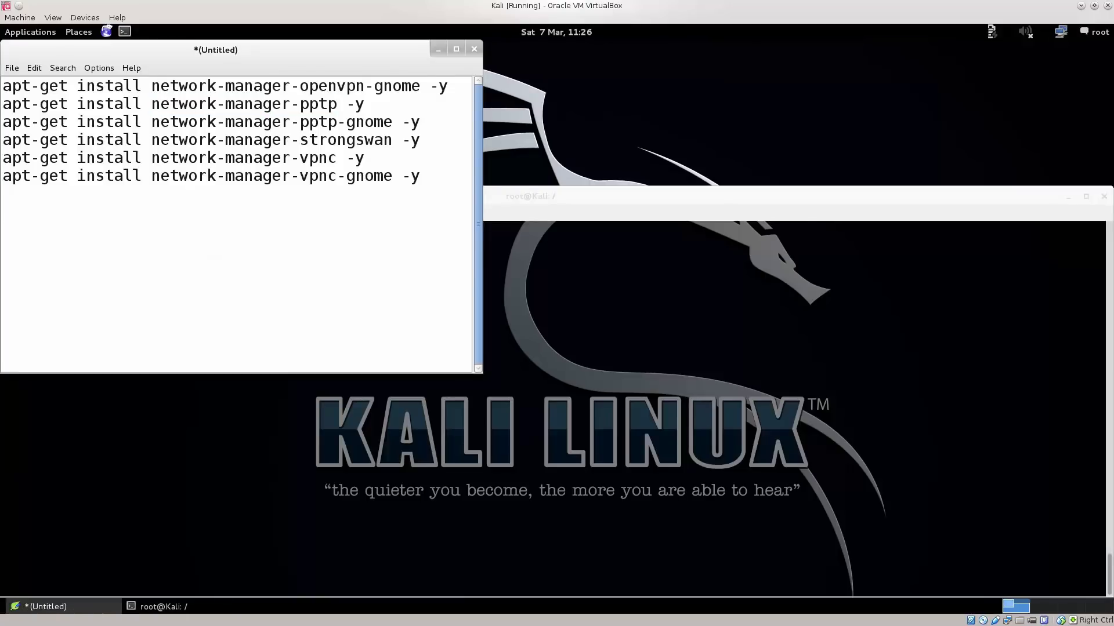
drag(152, 85, 411, 85)
right_click(433, 255)
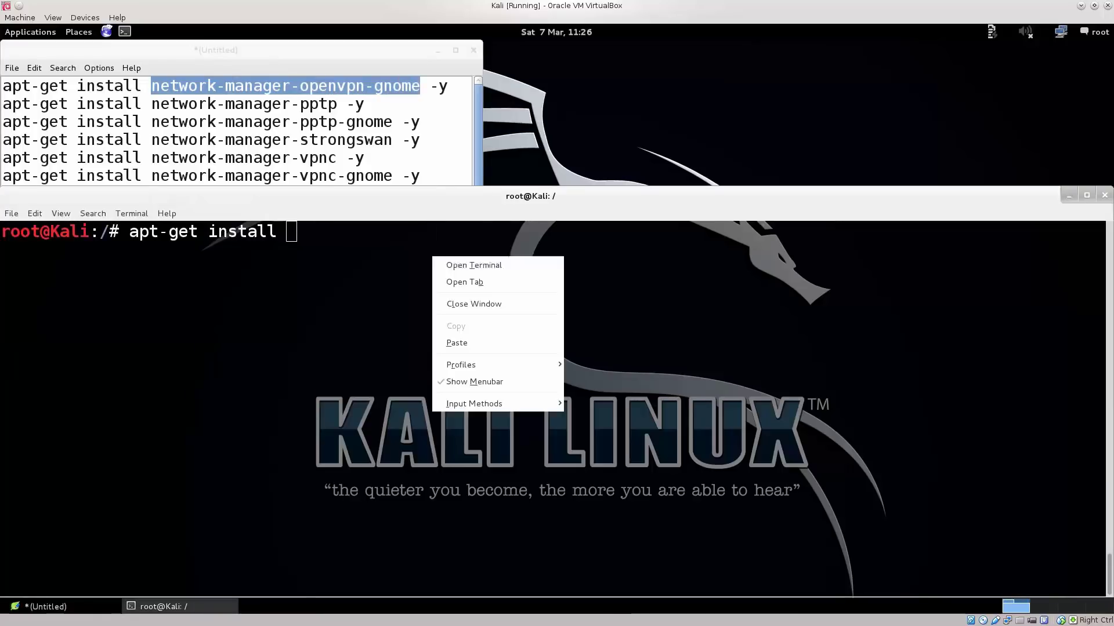
click(487, 344)
Step: Add network-manager-pptp and network-manager-pptp-gnome to the terminal command
drag(152, 104, 337, 103)
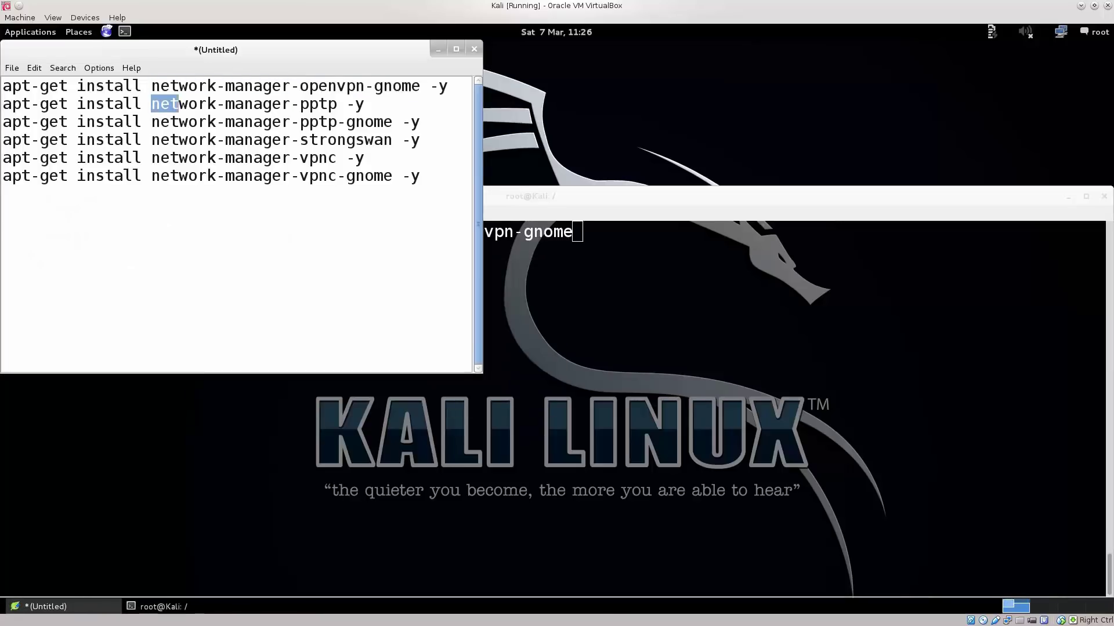
right_click(309, 106)
click(332, 128)
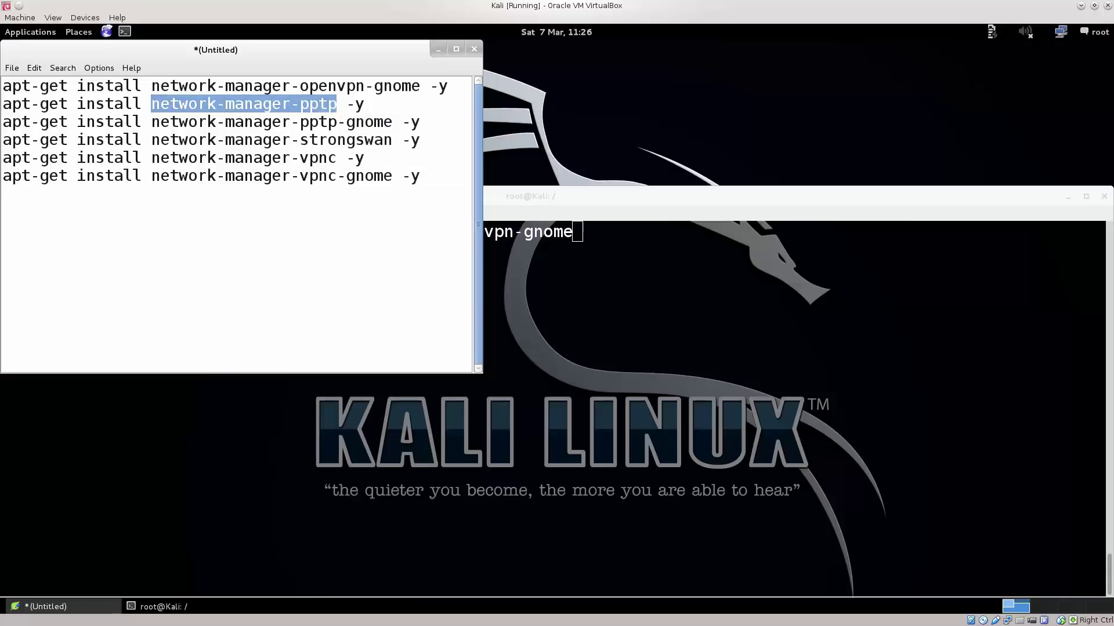
click(523, 304)
right_click(631, 251)
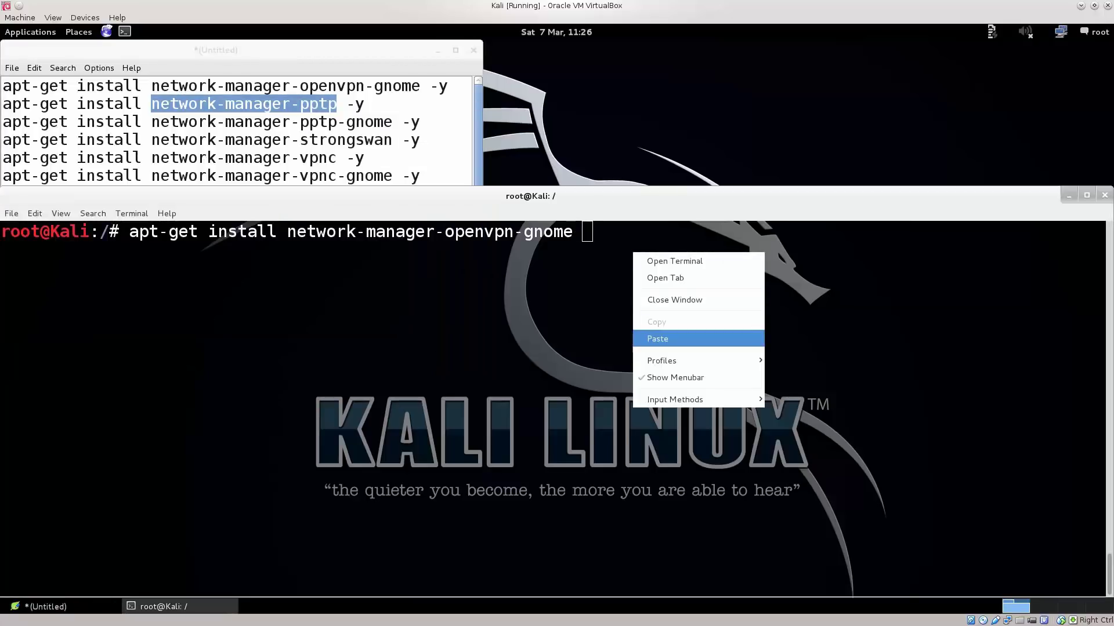
click(662, 338)
drag(151, 122, 392, 122)
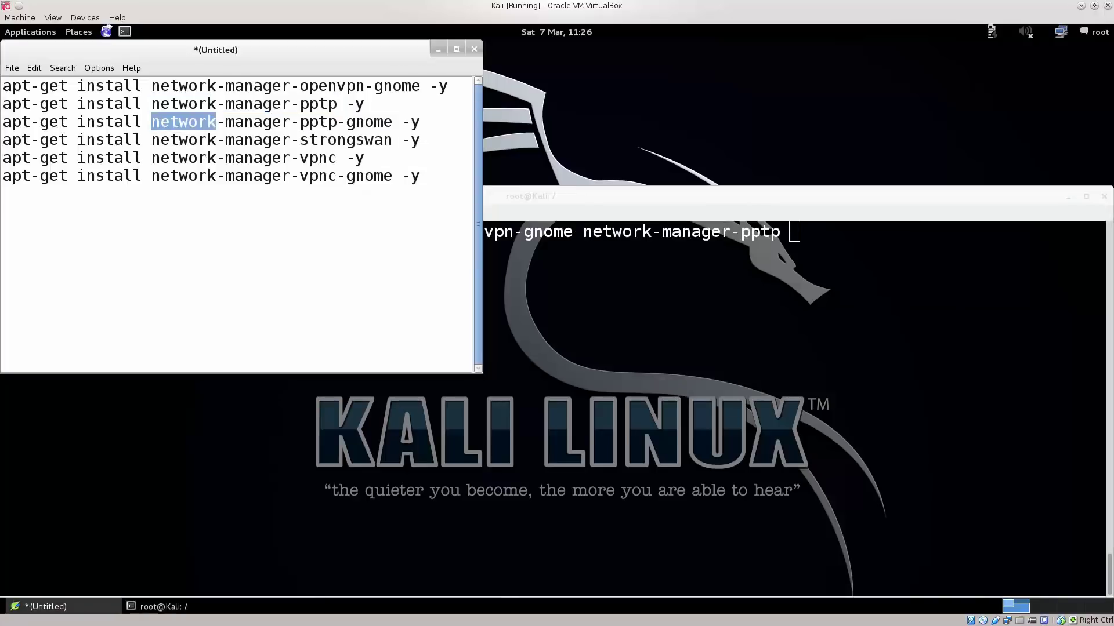
right_click(373, 125)
click(394, 149)
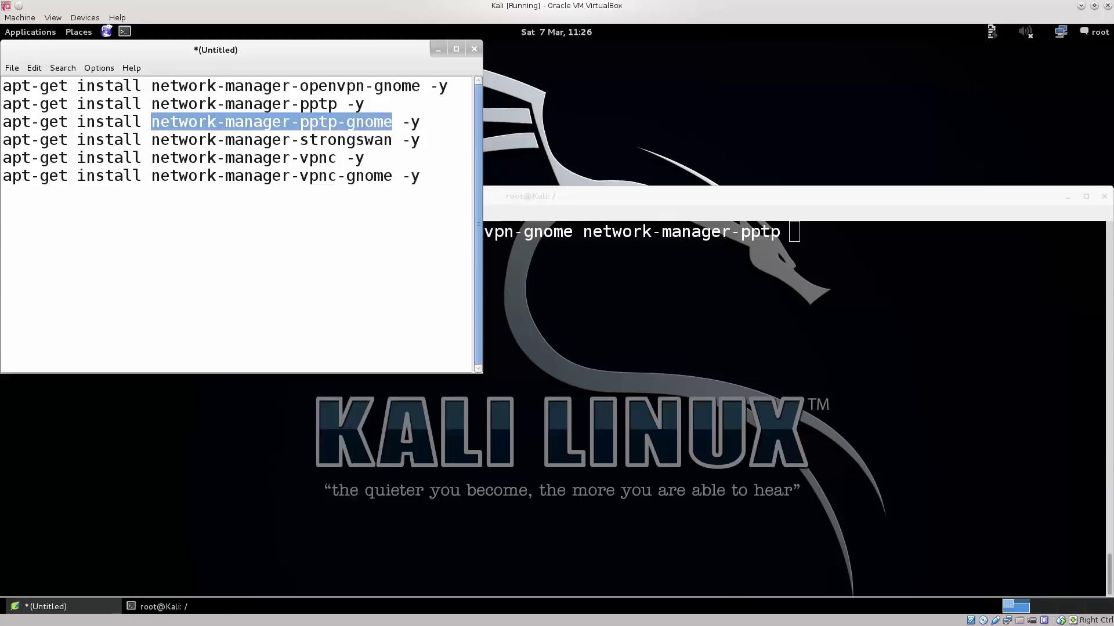
click(739, 270)
right_click(751, 265)
click(776, 352)
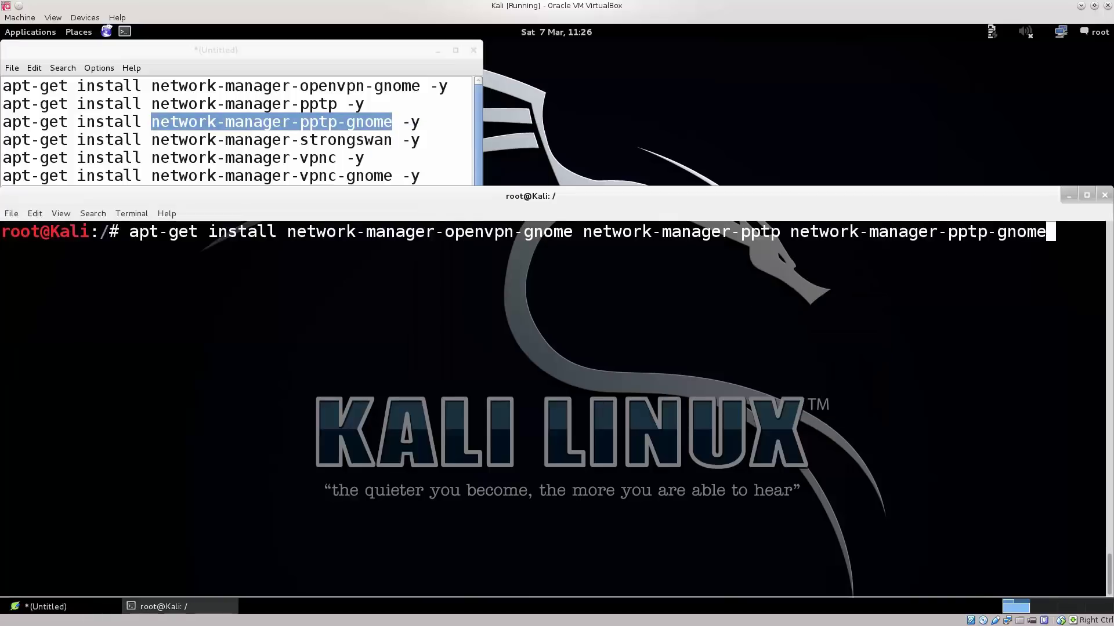
Step: Add network-manager-strongswan to the command and restore it on Leafpad line 4
drag(151, 139, 392, 139)
right_click(380, 141)
click(401, 164)
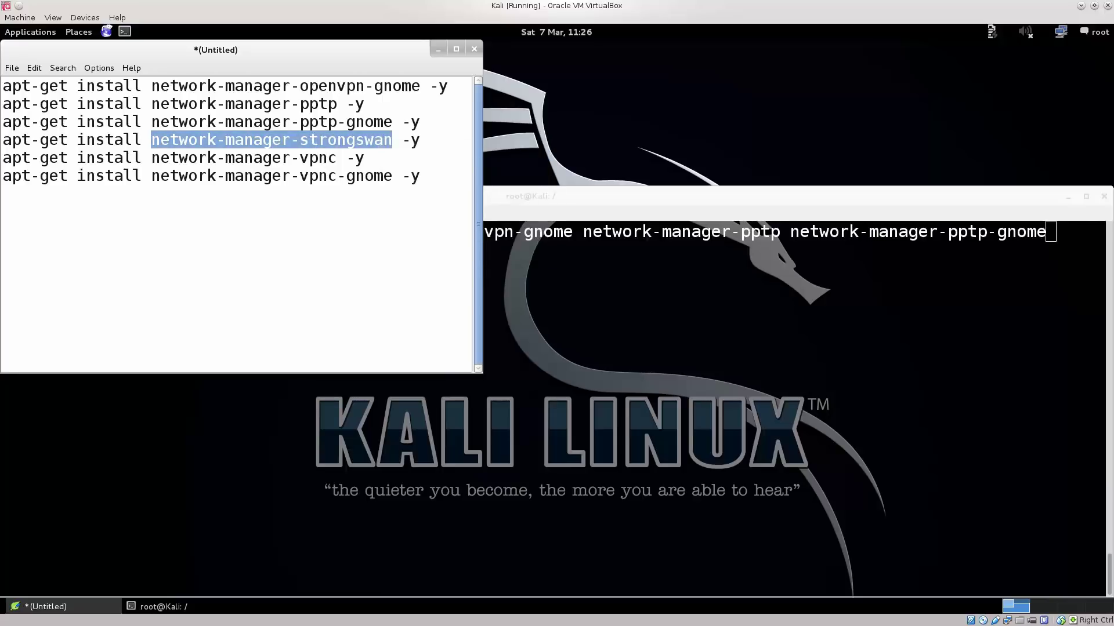
key(Delete)
click(610, 348)
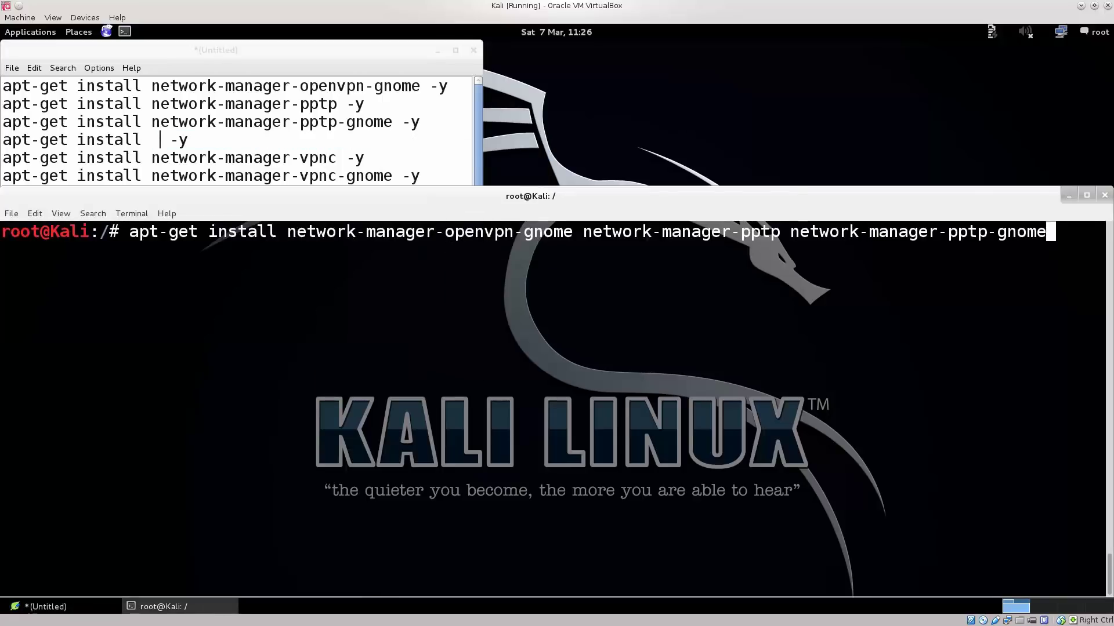
key(ctrl+shift+n)
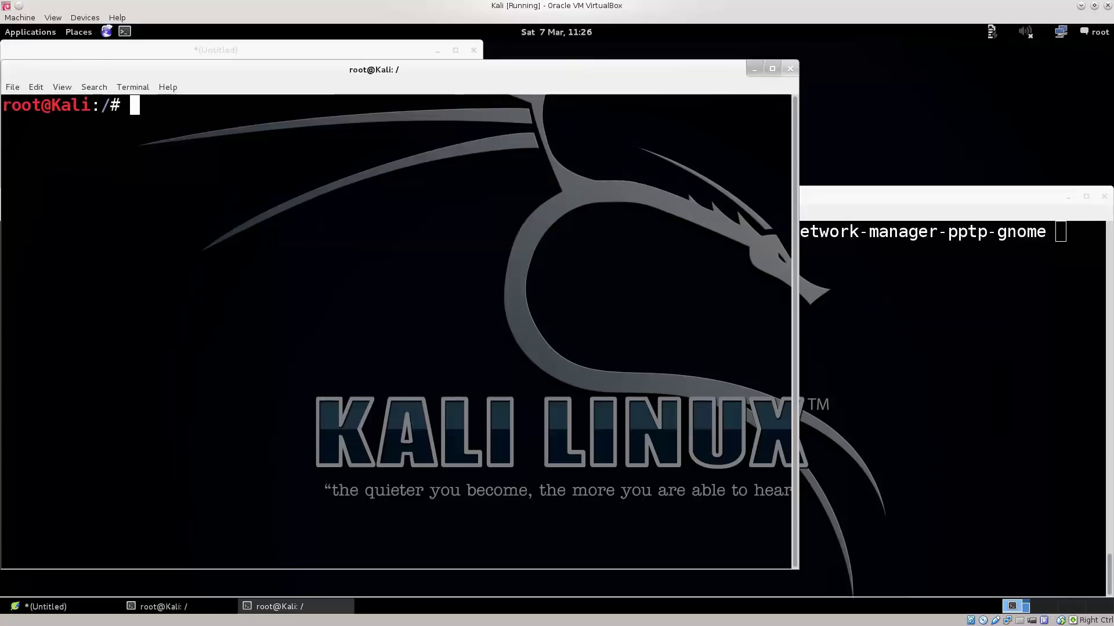
click(789, 69)
right_click(920, 310)
click(943, 396)
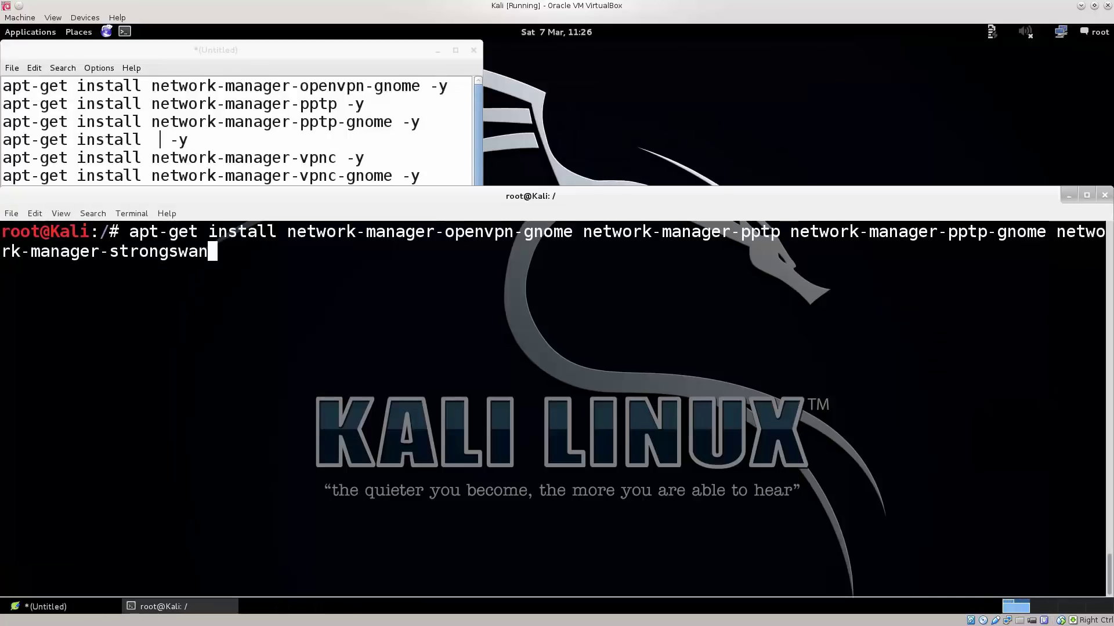
key(alt+Tab)
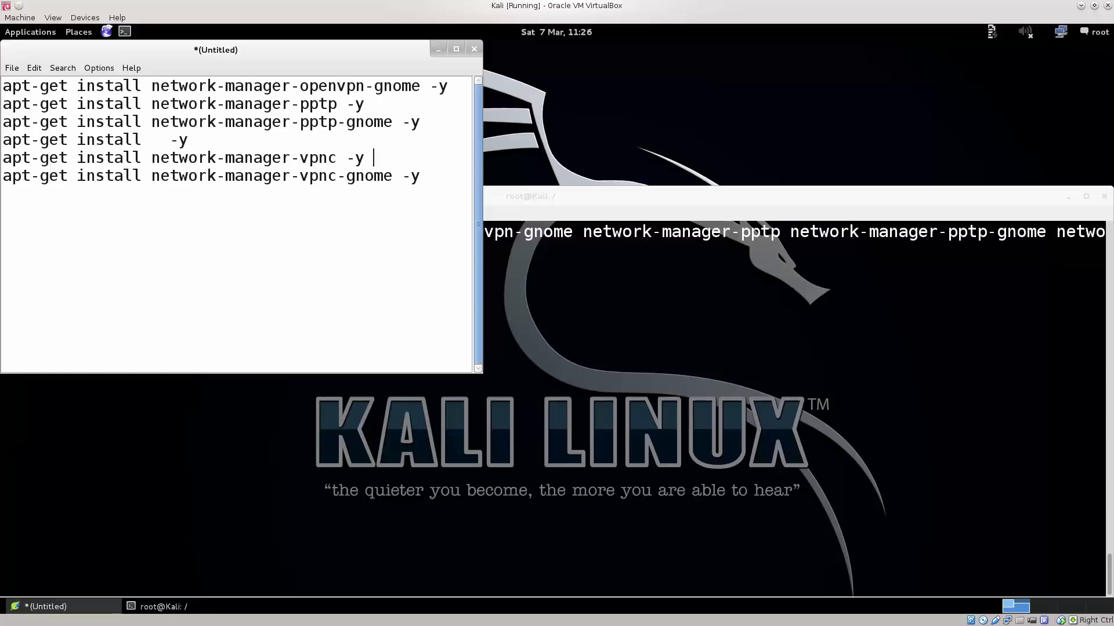
click(152, 140)
key(ctrl+v)
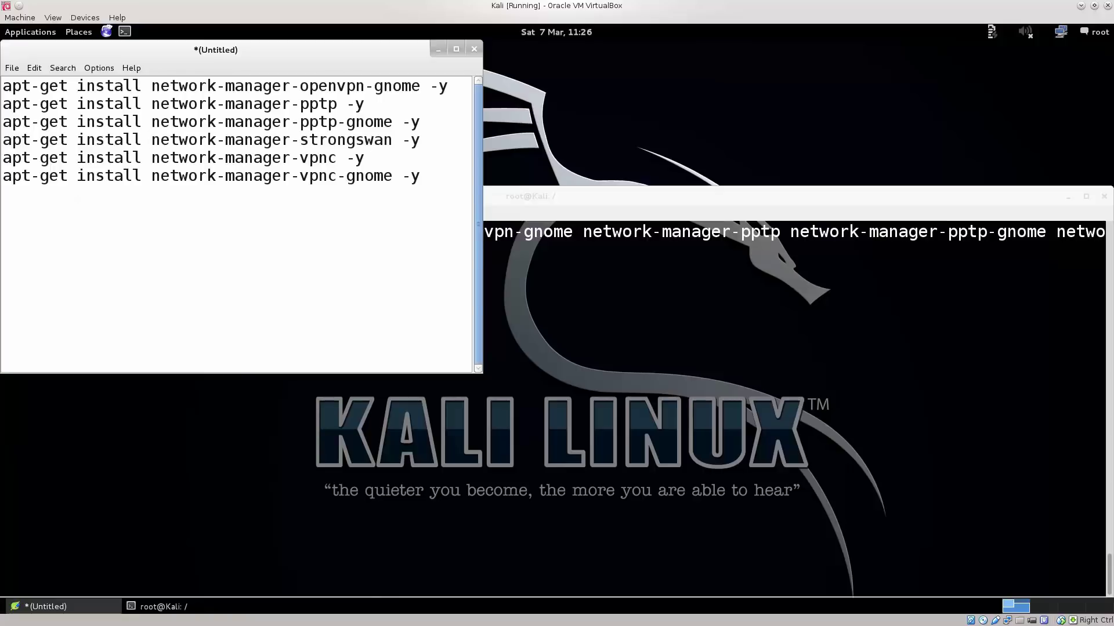
Step: Add network-manager-vpnc to the terminal command
drag(152, 158, 328, 157)
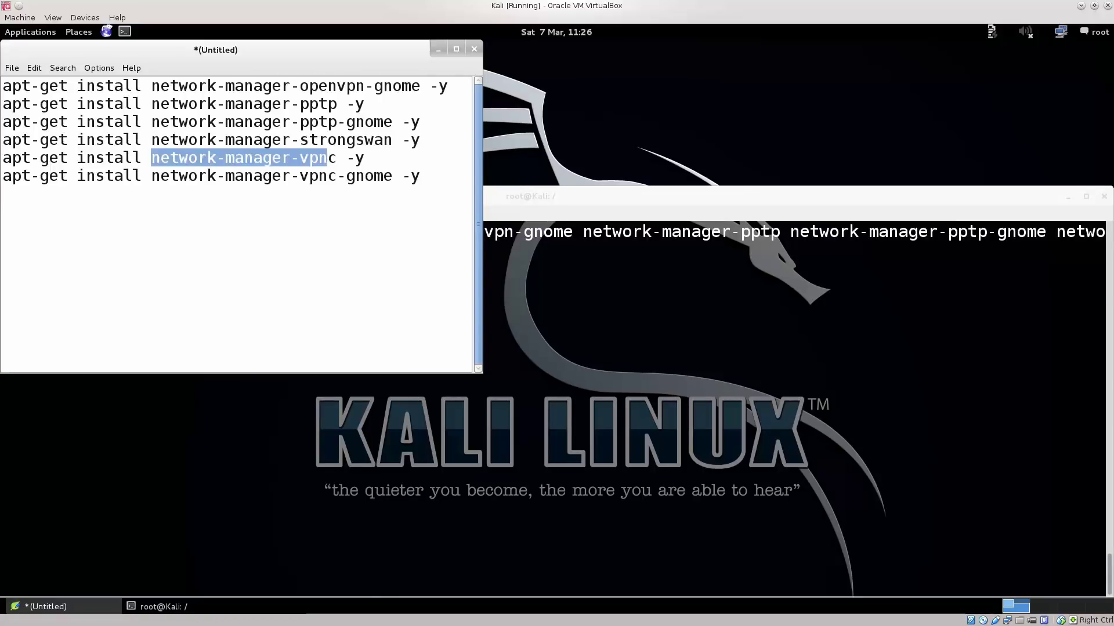
click(242, 158)
drag(152, 157, 337, 158)
click(609, 305)
right_click(594, 269)
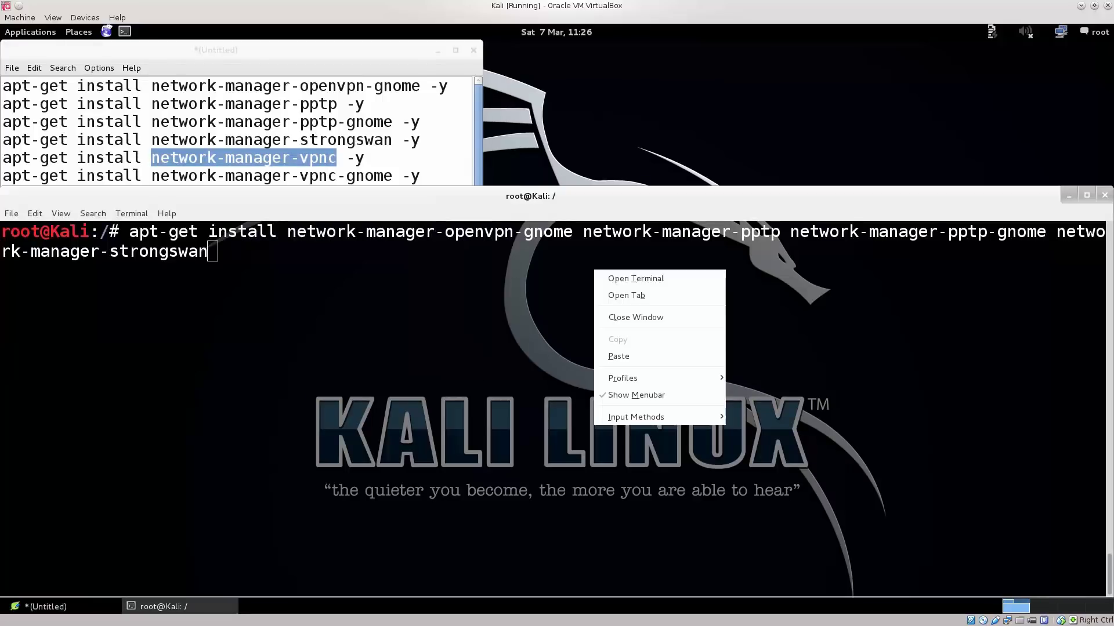
right_click(474, 268)
click(523, 353)
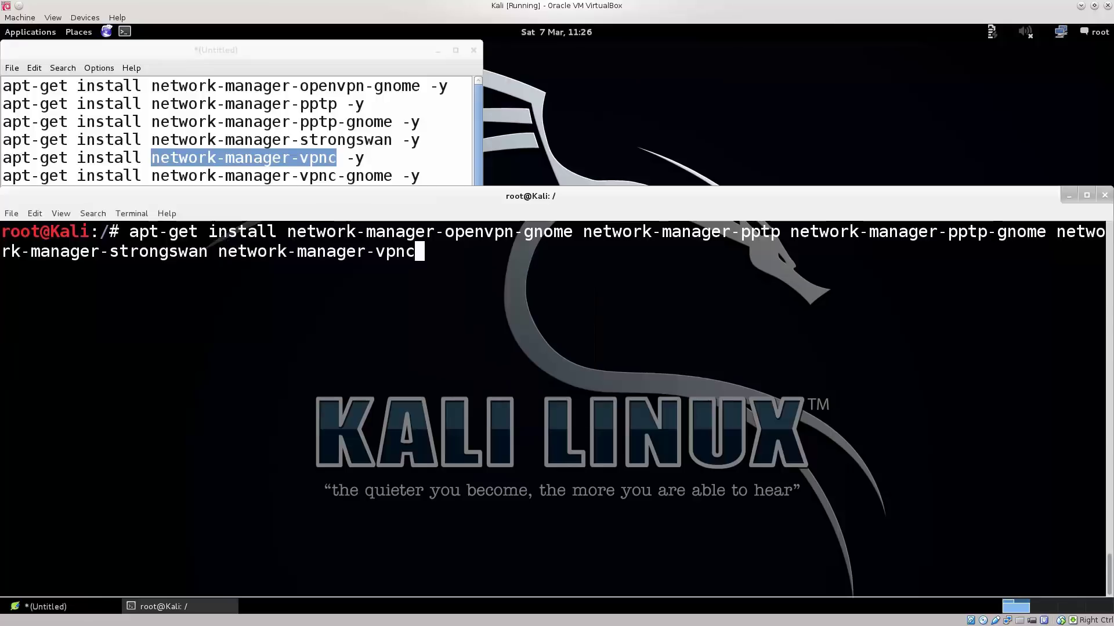
Step: Add network-manager-vpnc-gnome to finish the terminal command
click(421, 176)
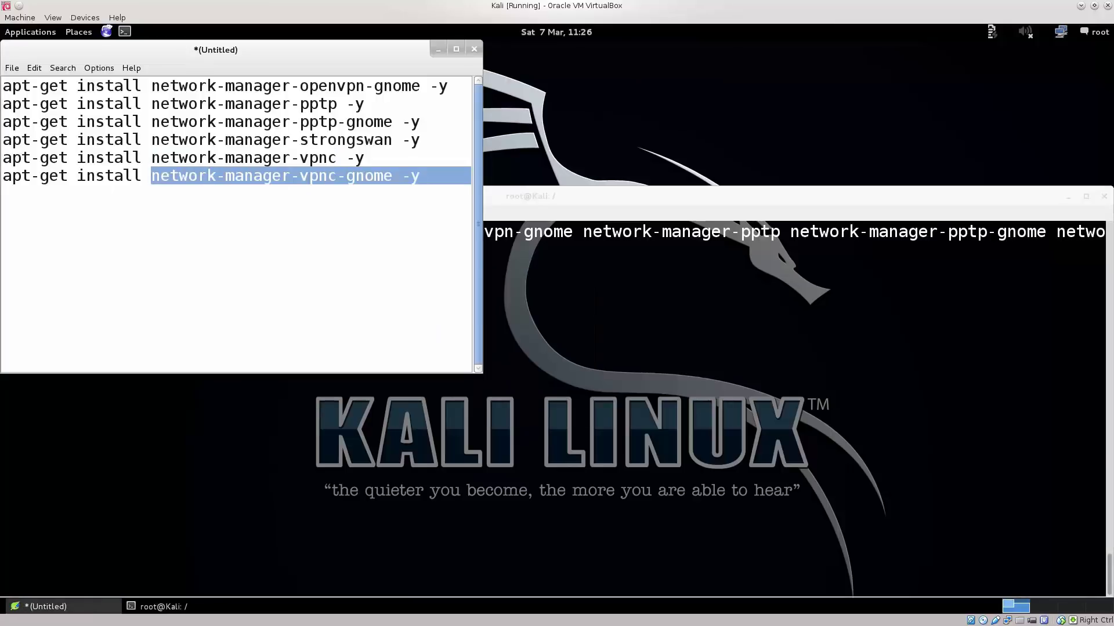
drag(152, 176, 392, 176)
right_click(392, 178)
click(404, 200)
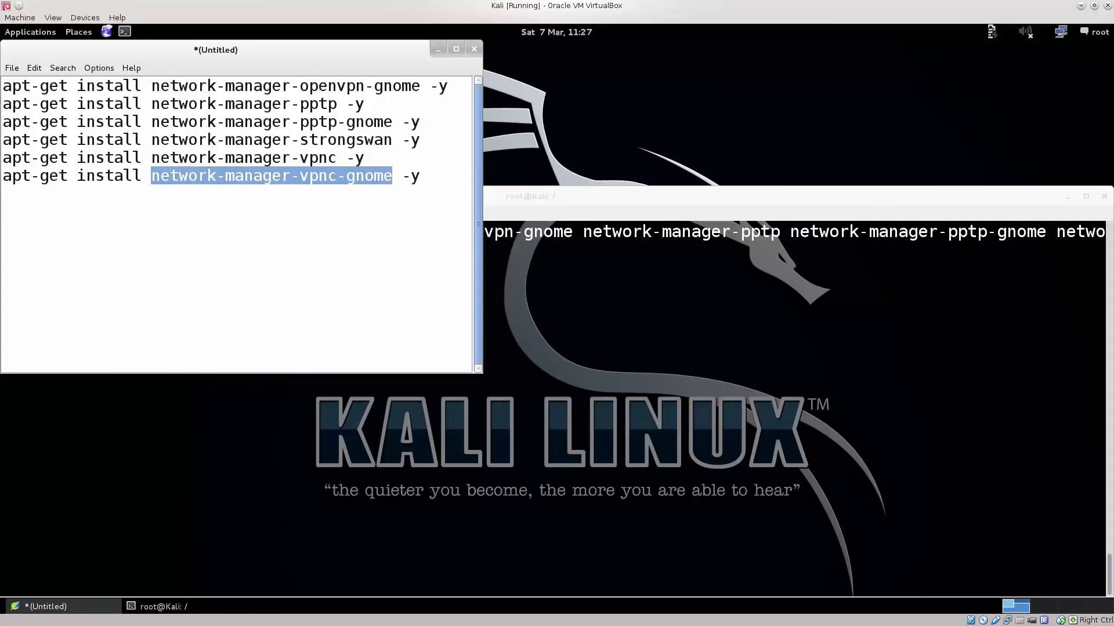
click(523, 354)
right_click(486, 272)
click(522, 353)
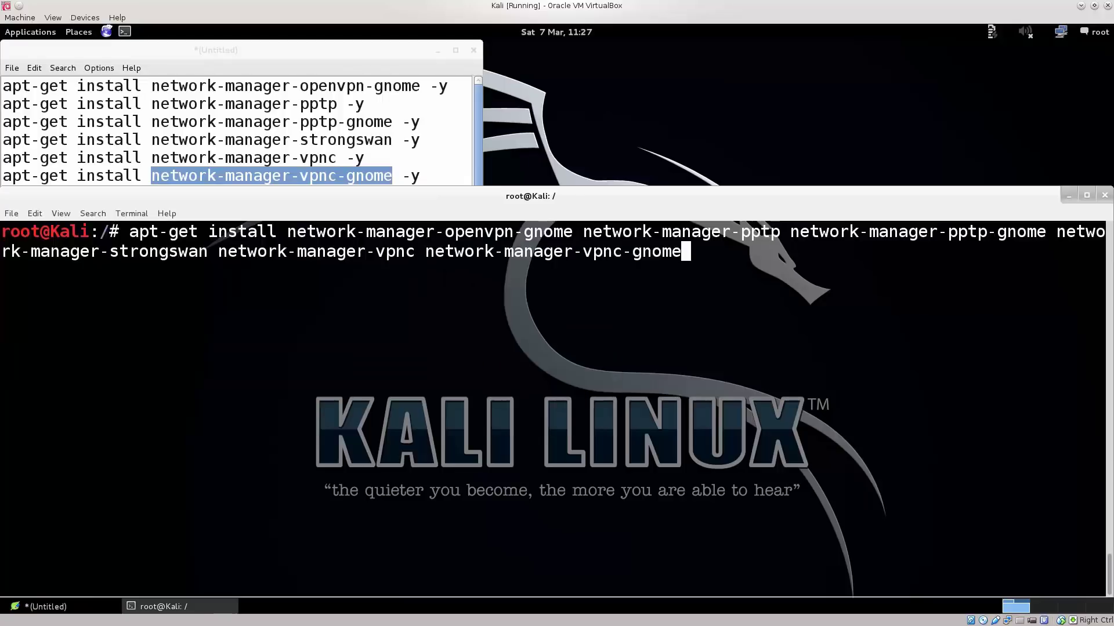
text(-y)
Step: Run the combined apt-get install and highlight the NetworkManager restart lines in the output
key(Return)
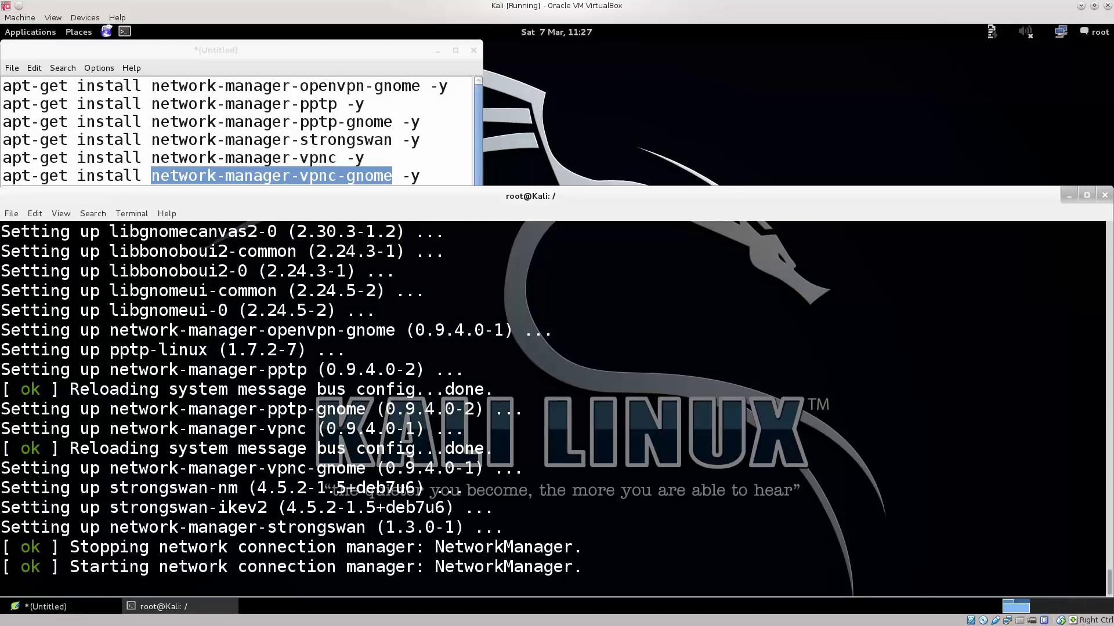
drag(70, 547, 609, 570)
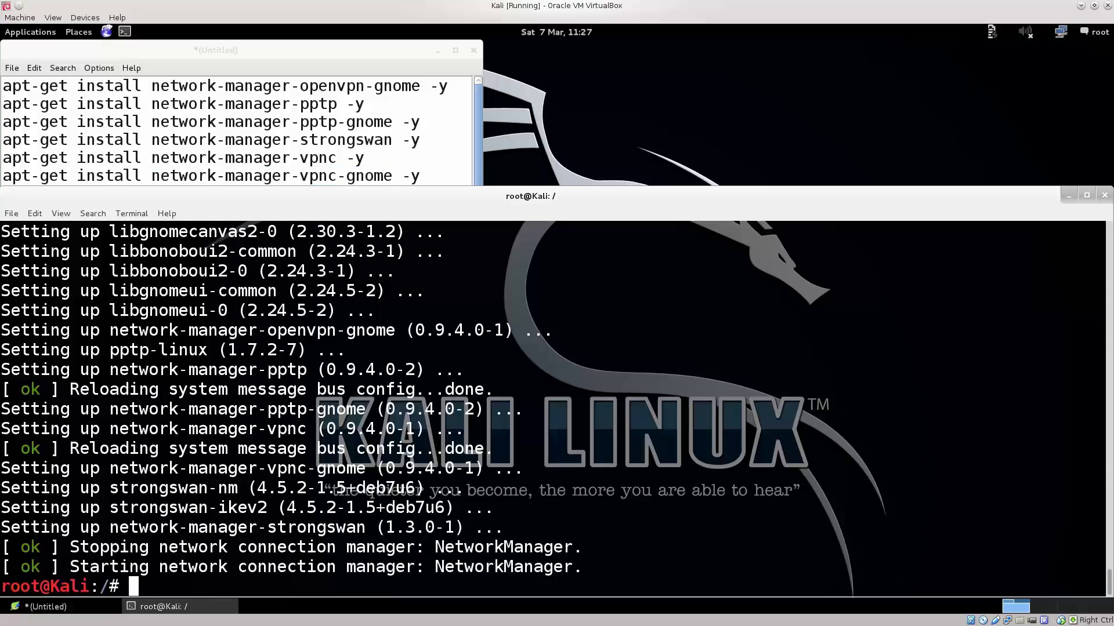
Step: Reopen Network Connections via VPN Connections > Configure VPN, then bring Leafpad forward
click(1060, 32)
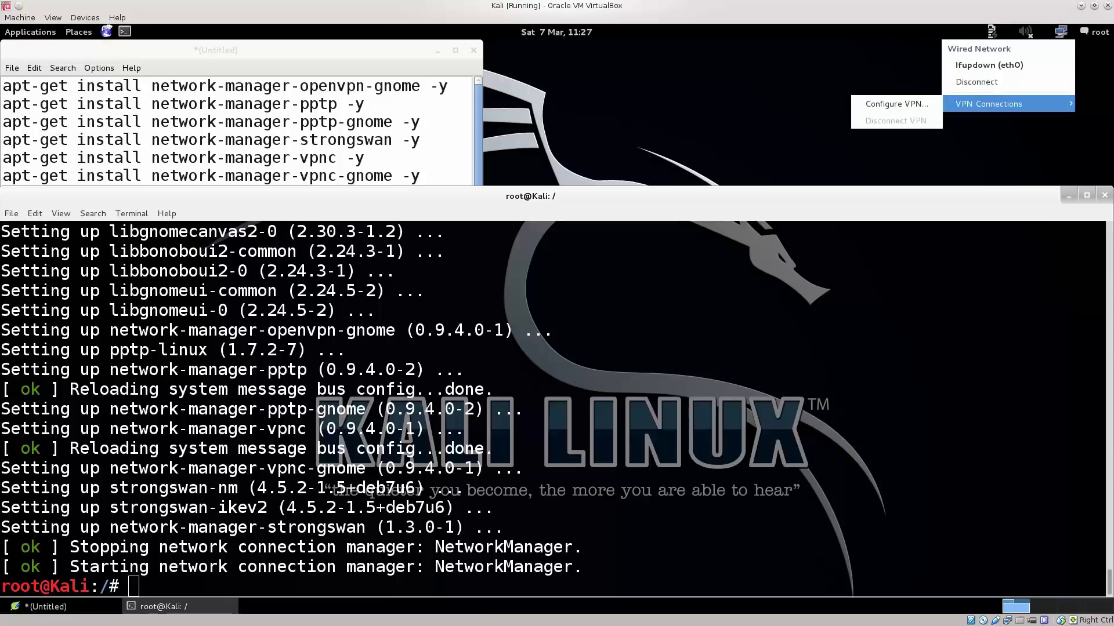
click(897, 104)
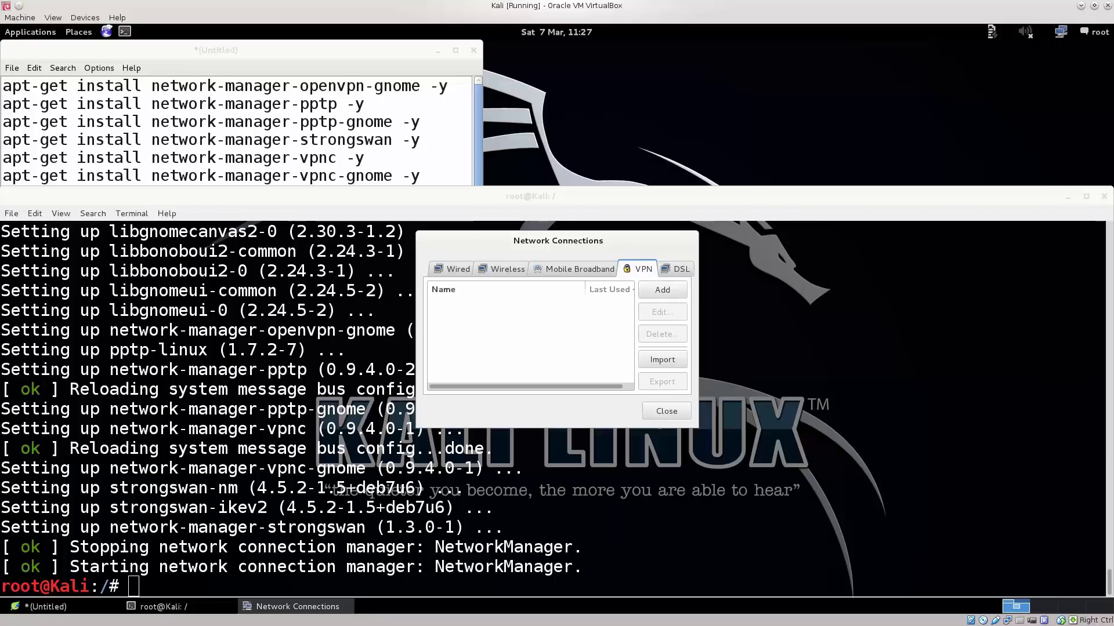
click(393, 176)
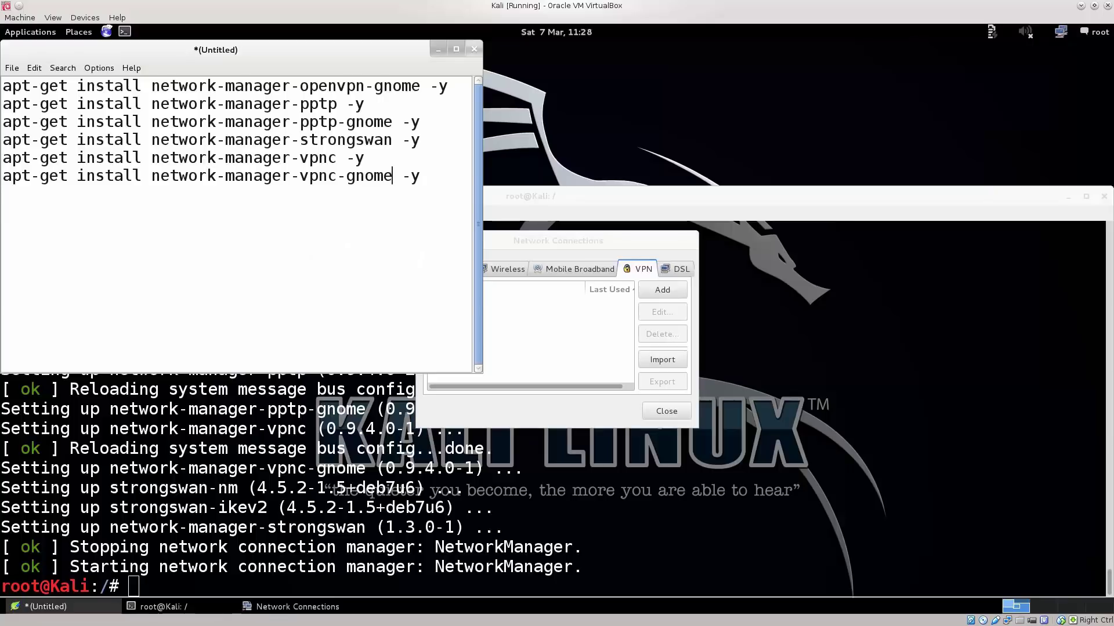
Step: Highlight the apt-get install commands in Leafpad to review them, then minimize Leafpad
mouse_move(421, 177)
mouse_down()
mouse_move(104, 85)
mouse_move(3, 85)
mouse_up()
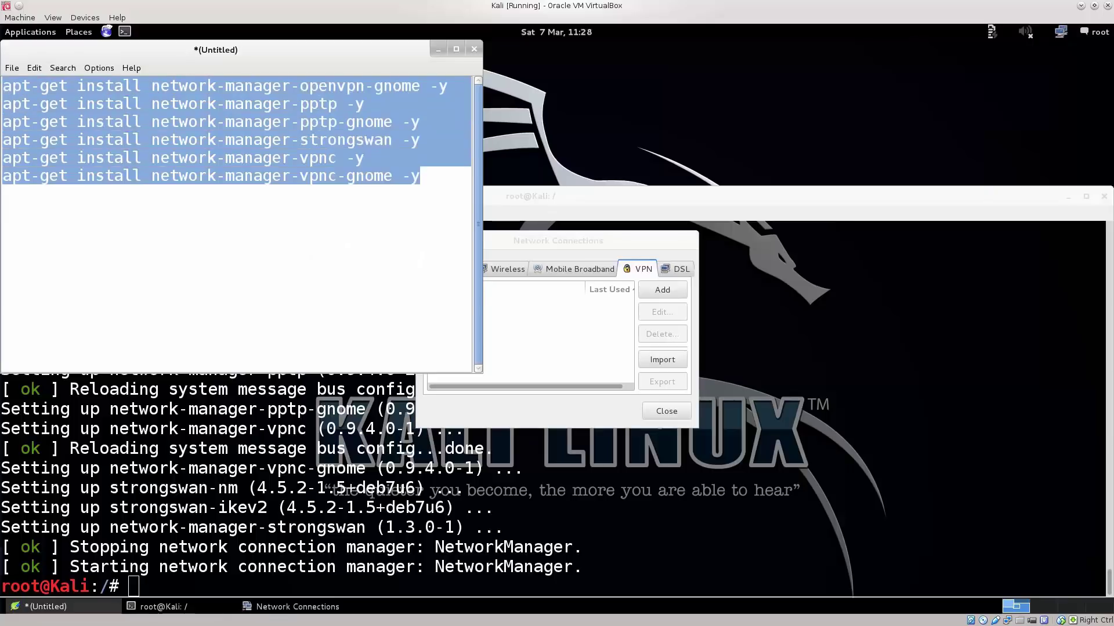
click(2, 86)
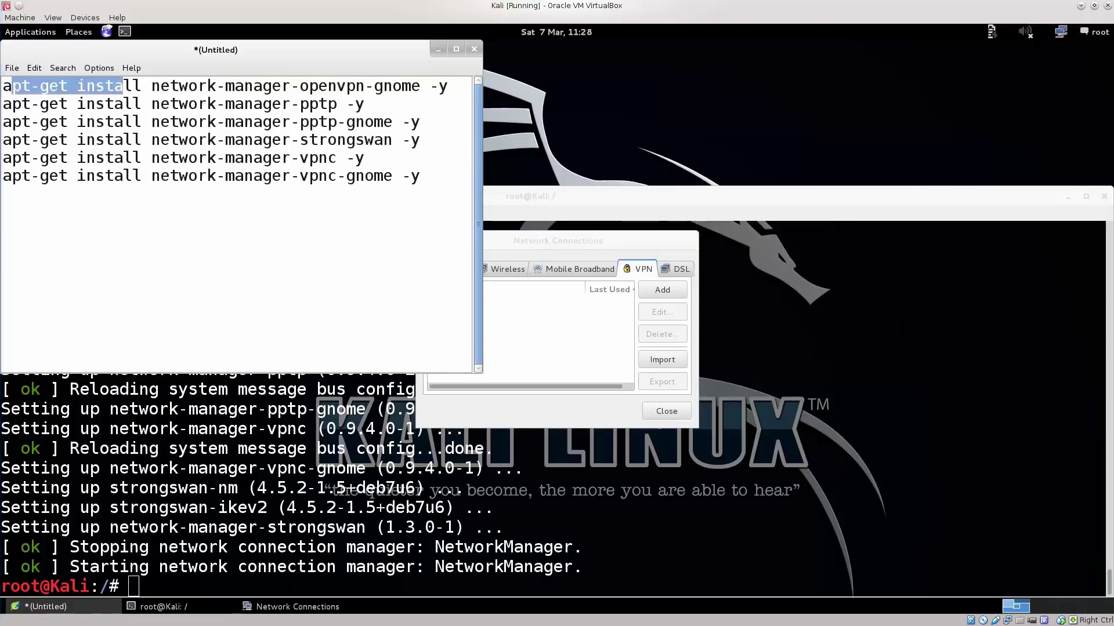
triple_click(87, 193)
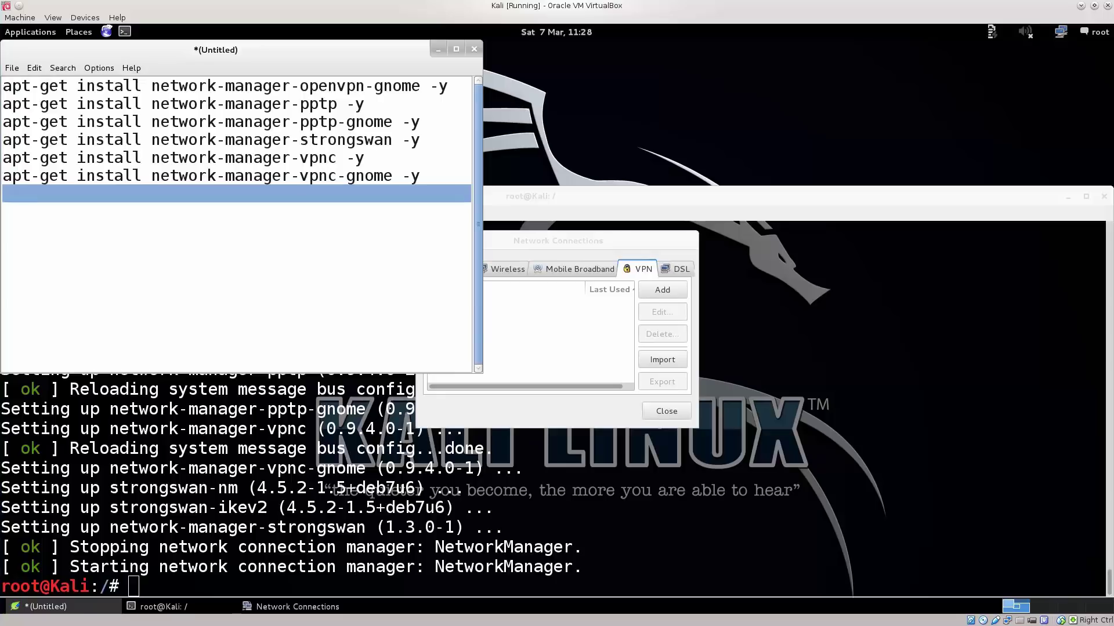
drag(141, 85, 2, 85)
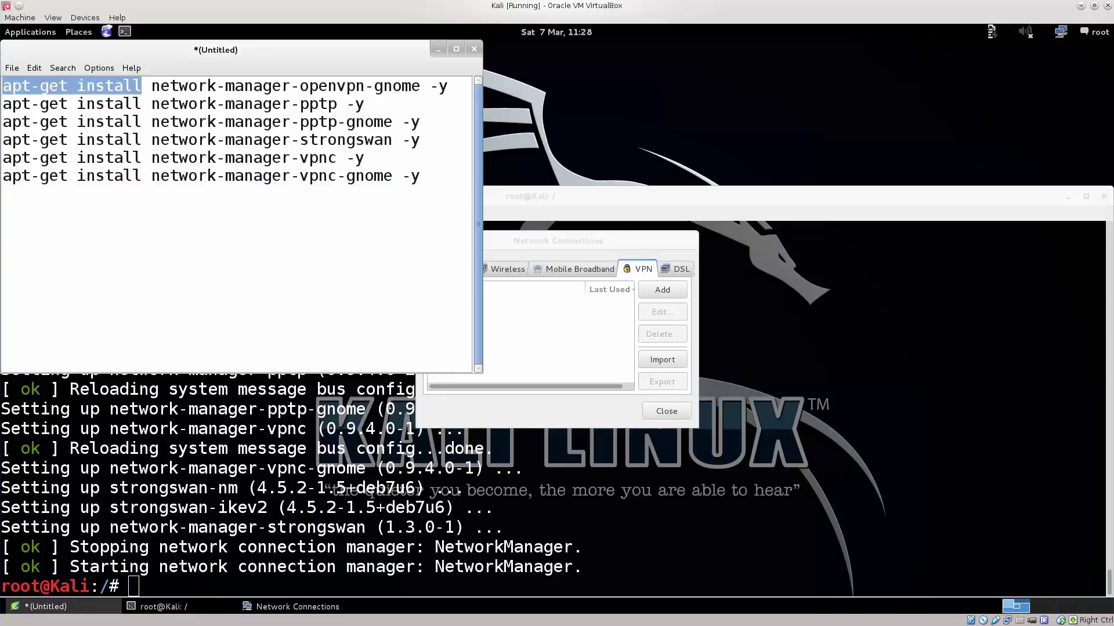
drag(152, 85, 447, 86)
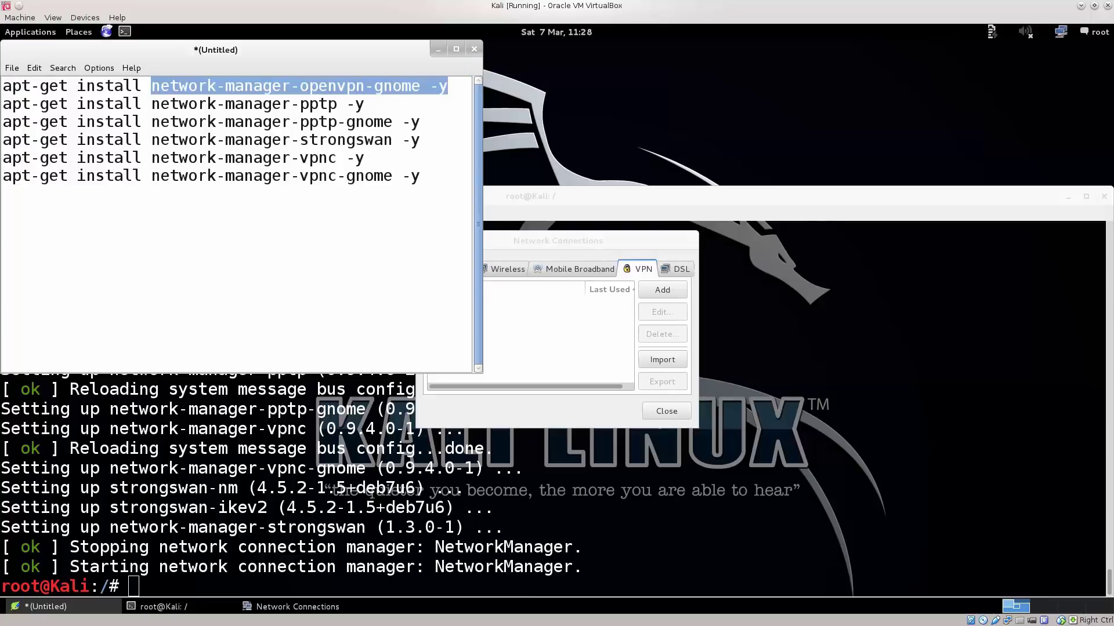
click(438, 49)
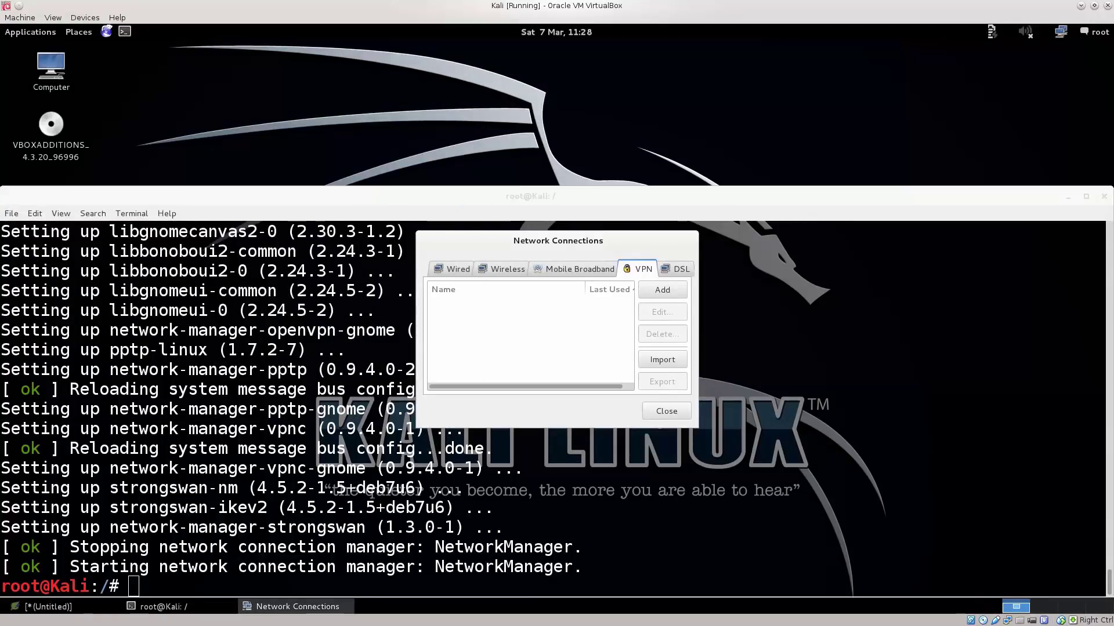
click(663, 290)
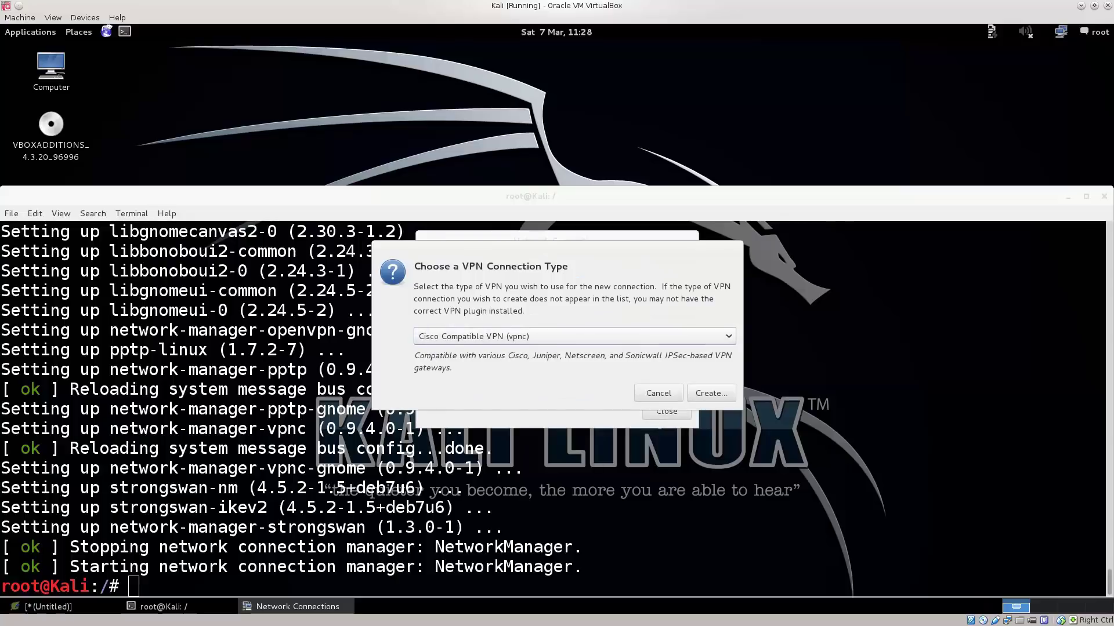
click(575, 336)
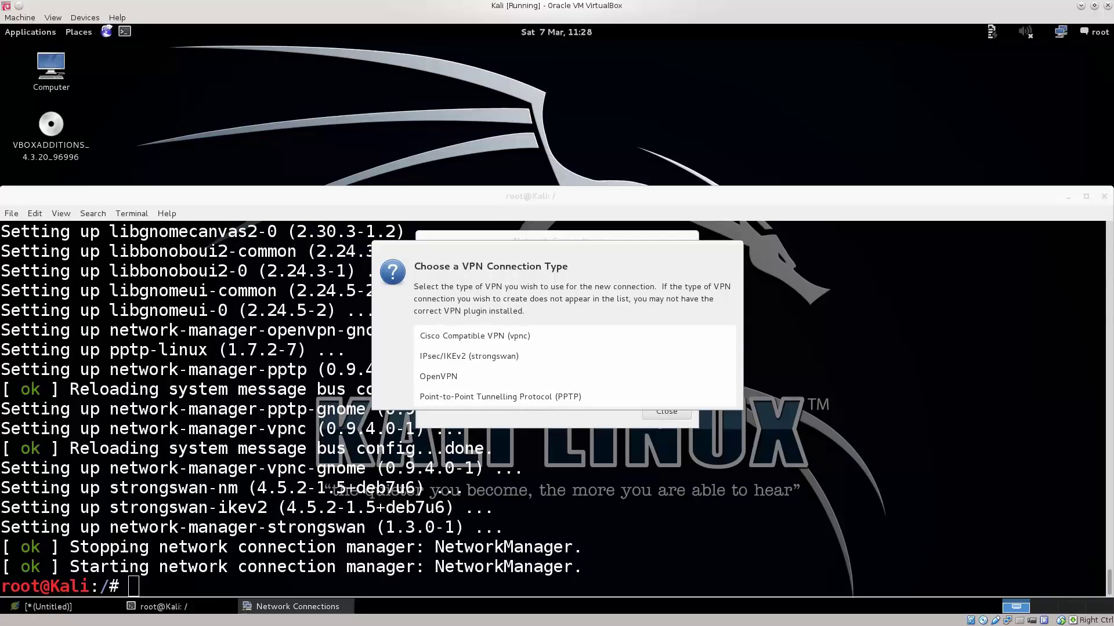
click(740, 397)
click(659, 396)
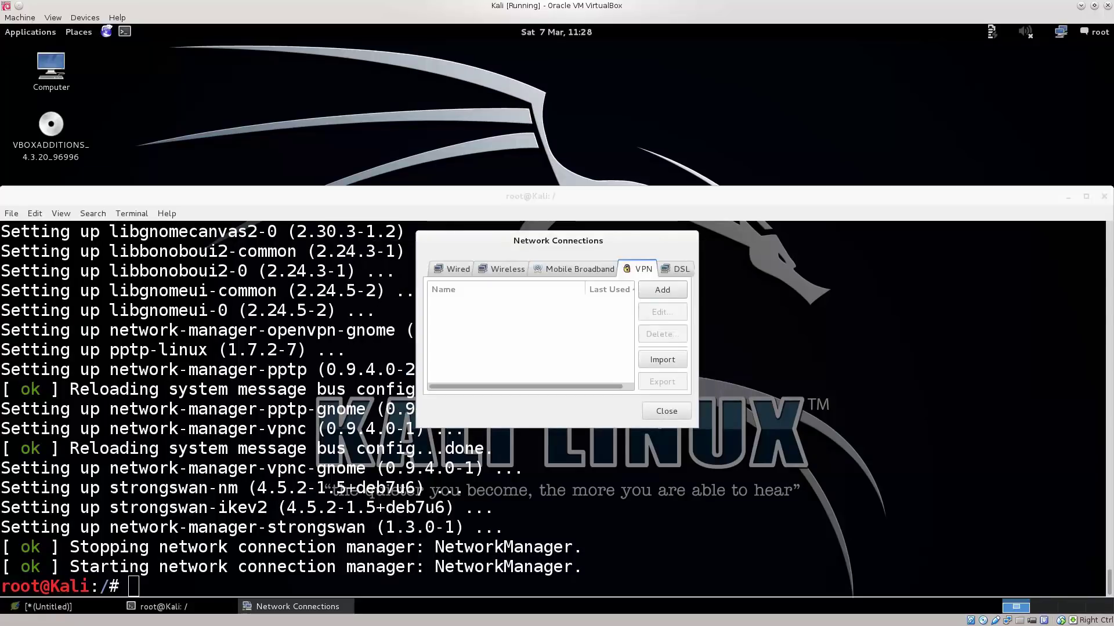